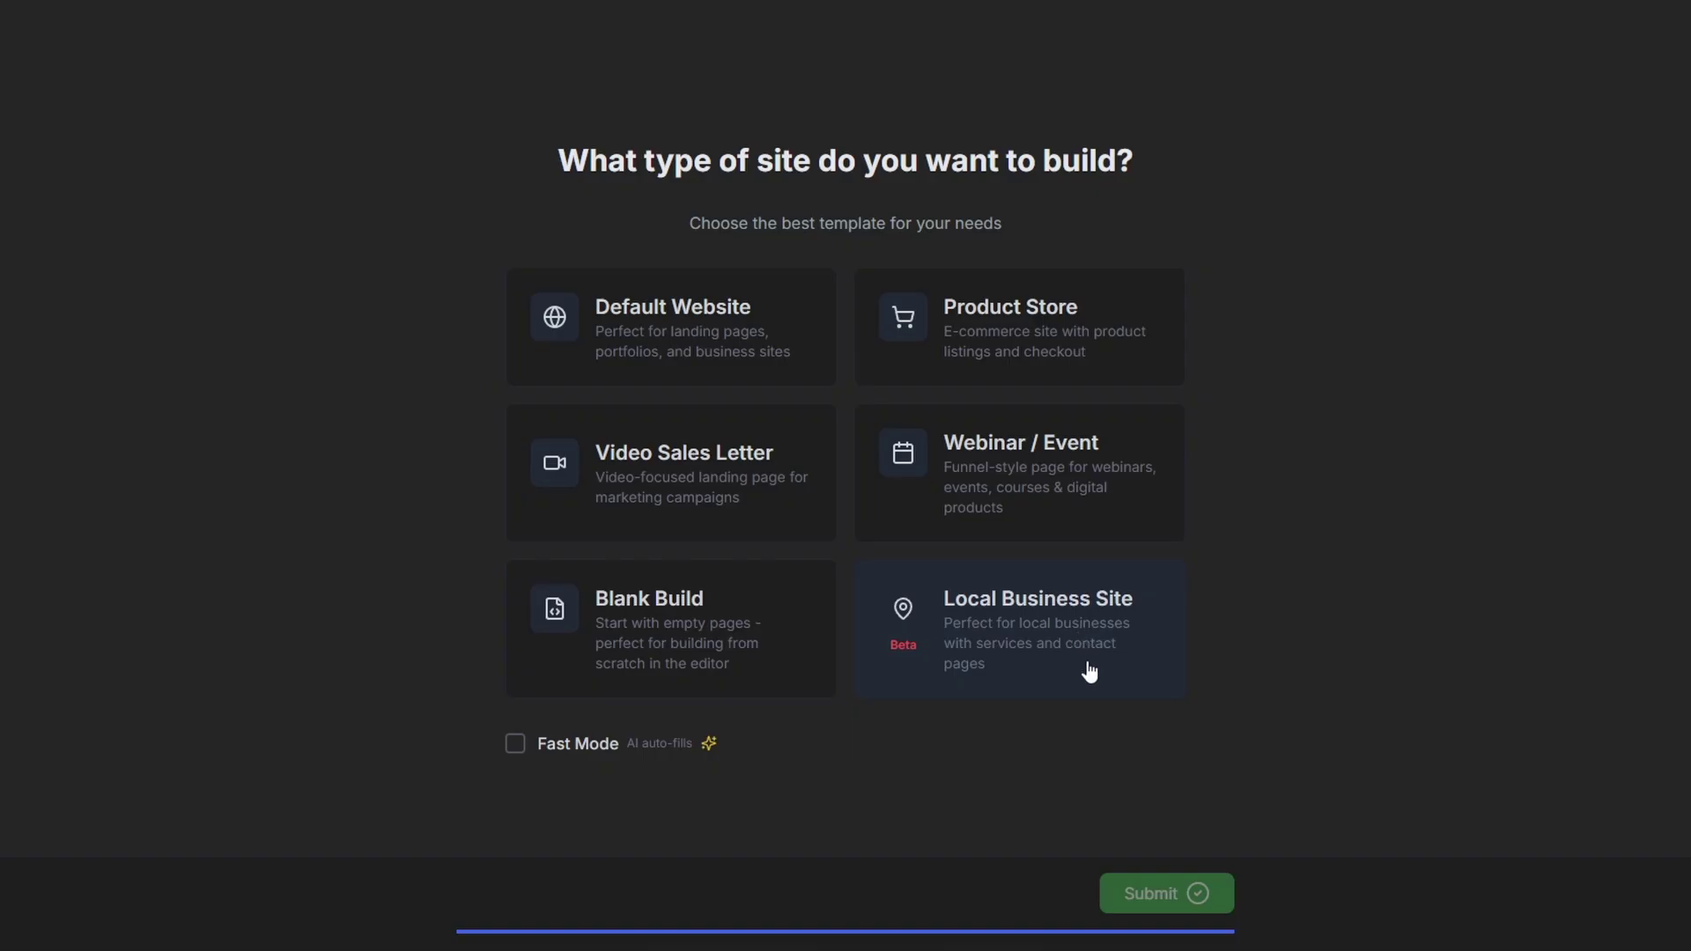
- Start a Fast Mode Local Business Site in English headed 'Starbucks Coffee Chadstone'
left_click(515, 745)
left_click(1024, 639)
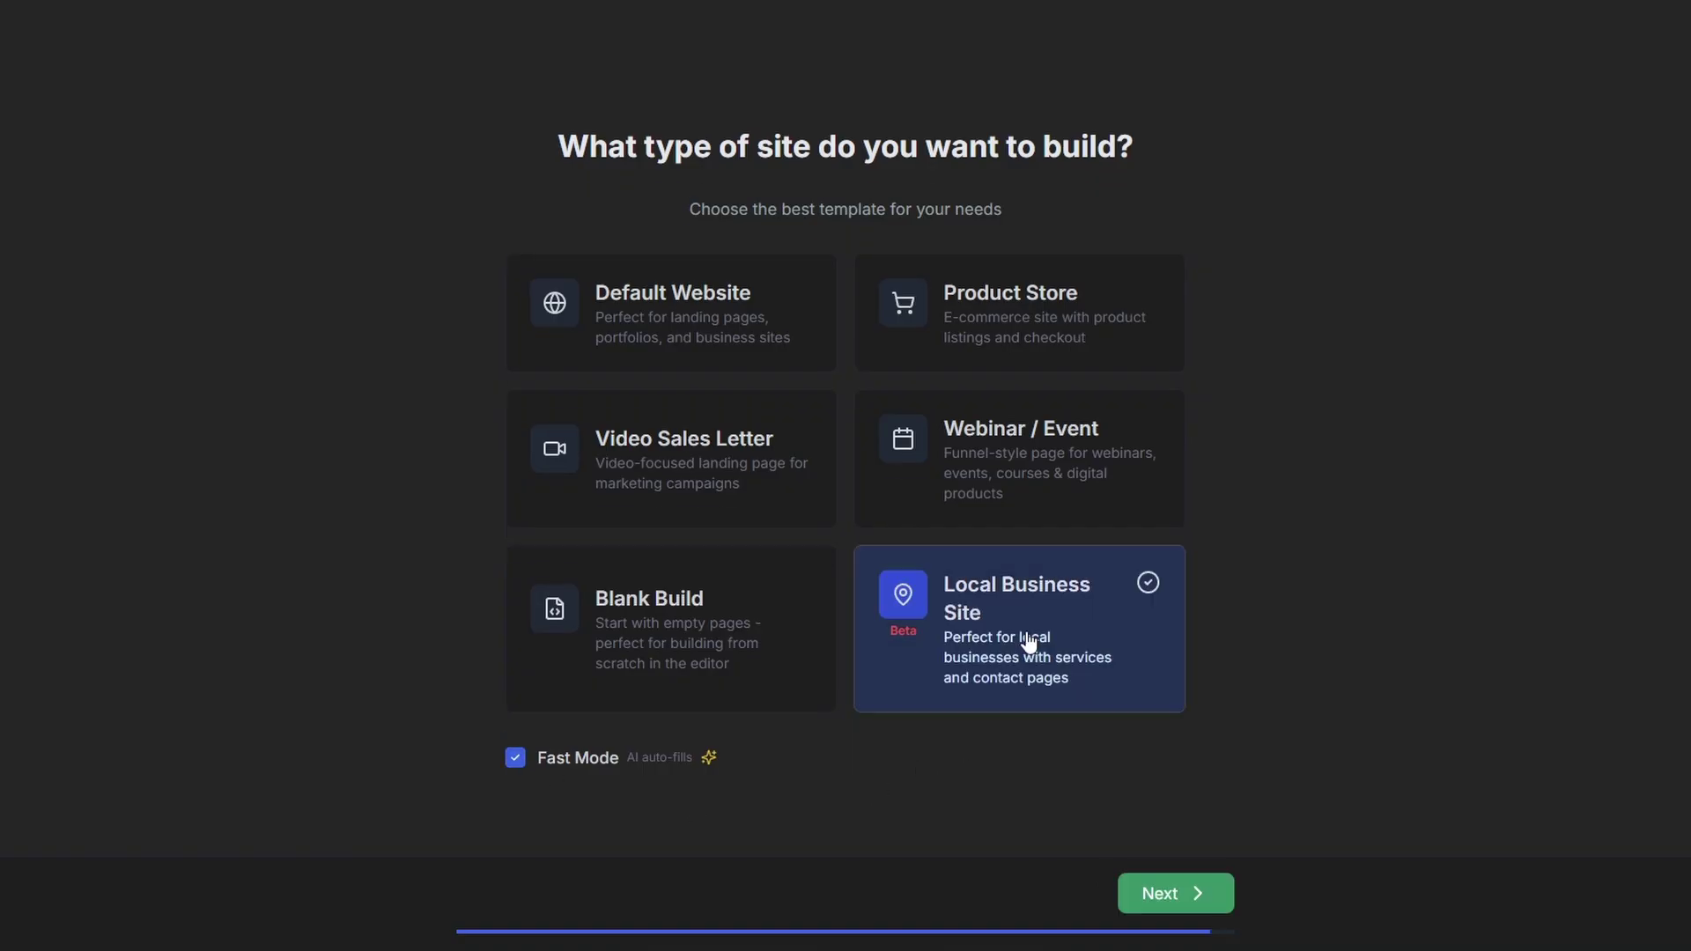
left_click(1171, 895)
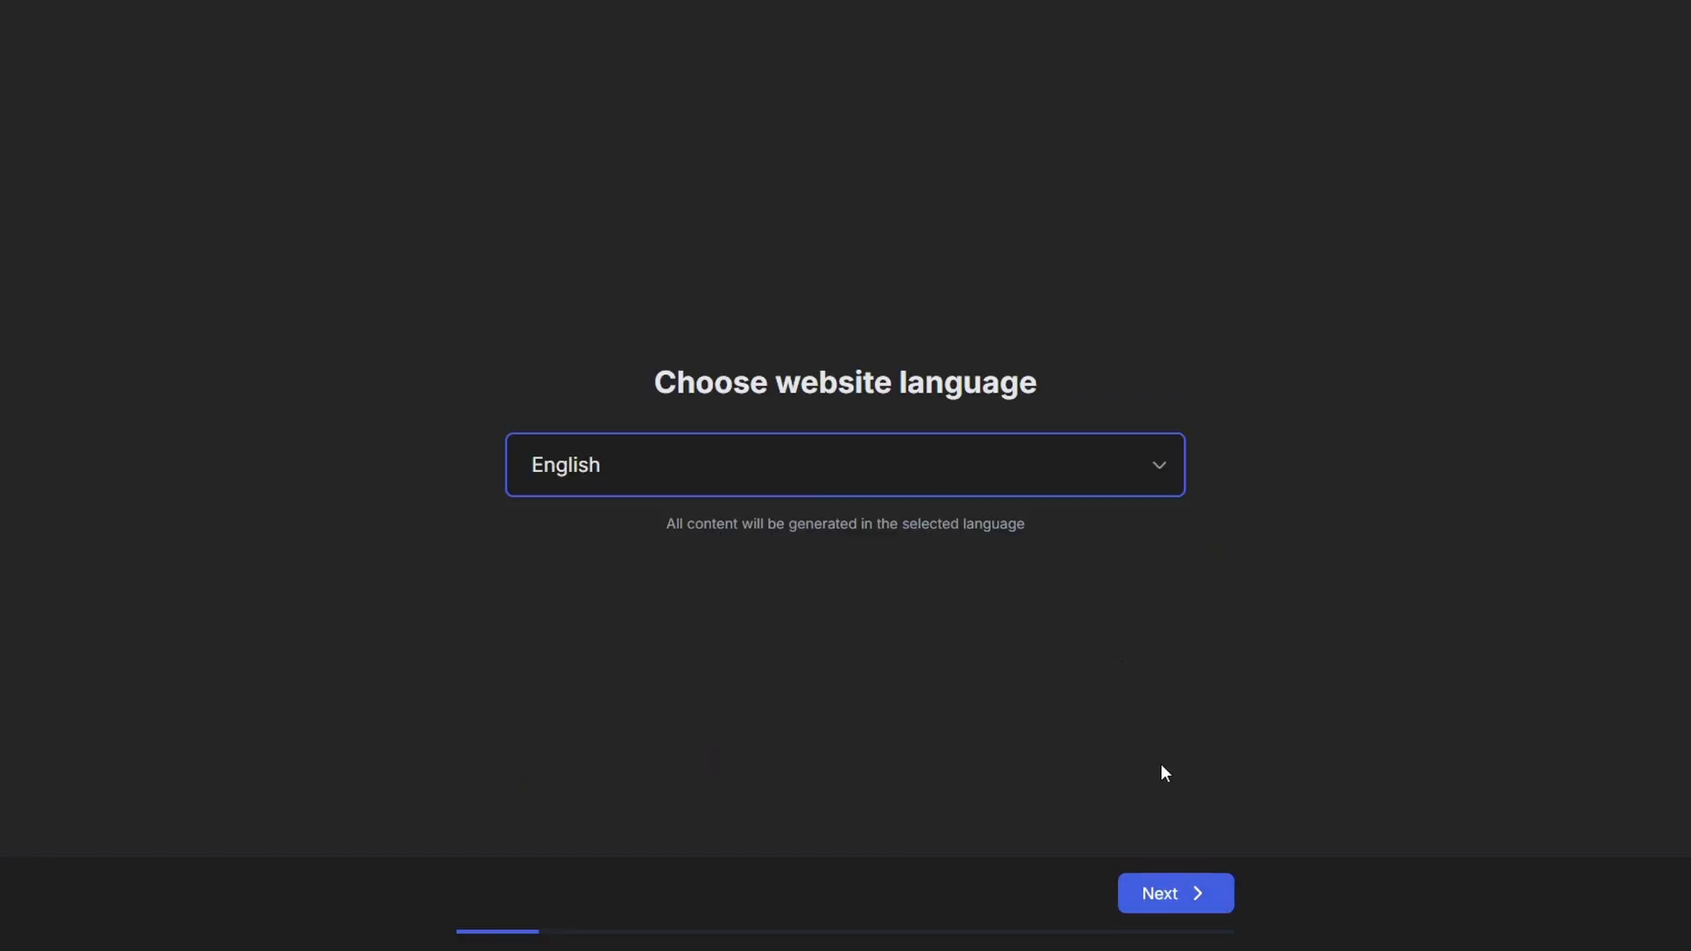
left_click(1180, 894)
type("Starbucks Coffee Chadstone")
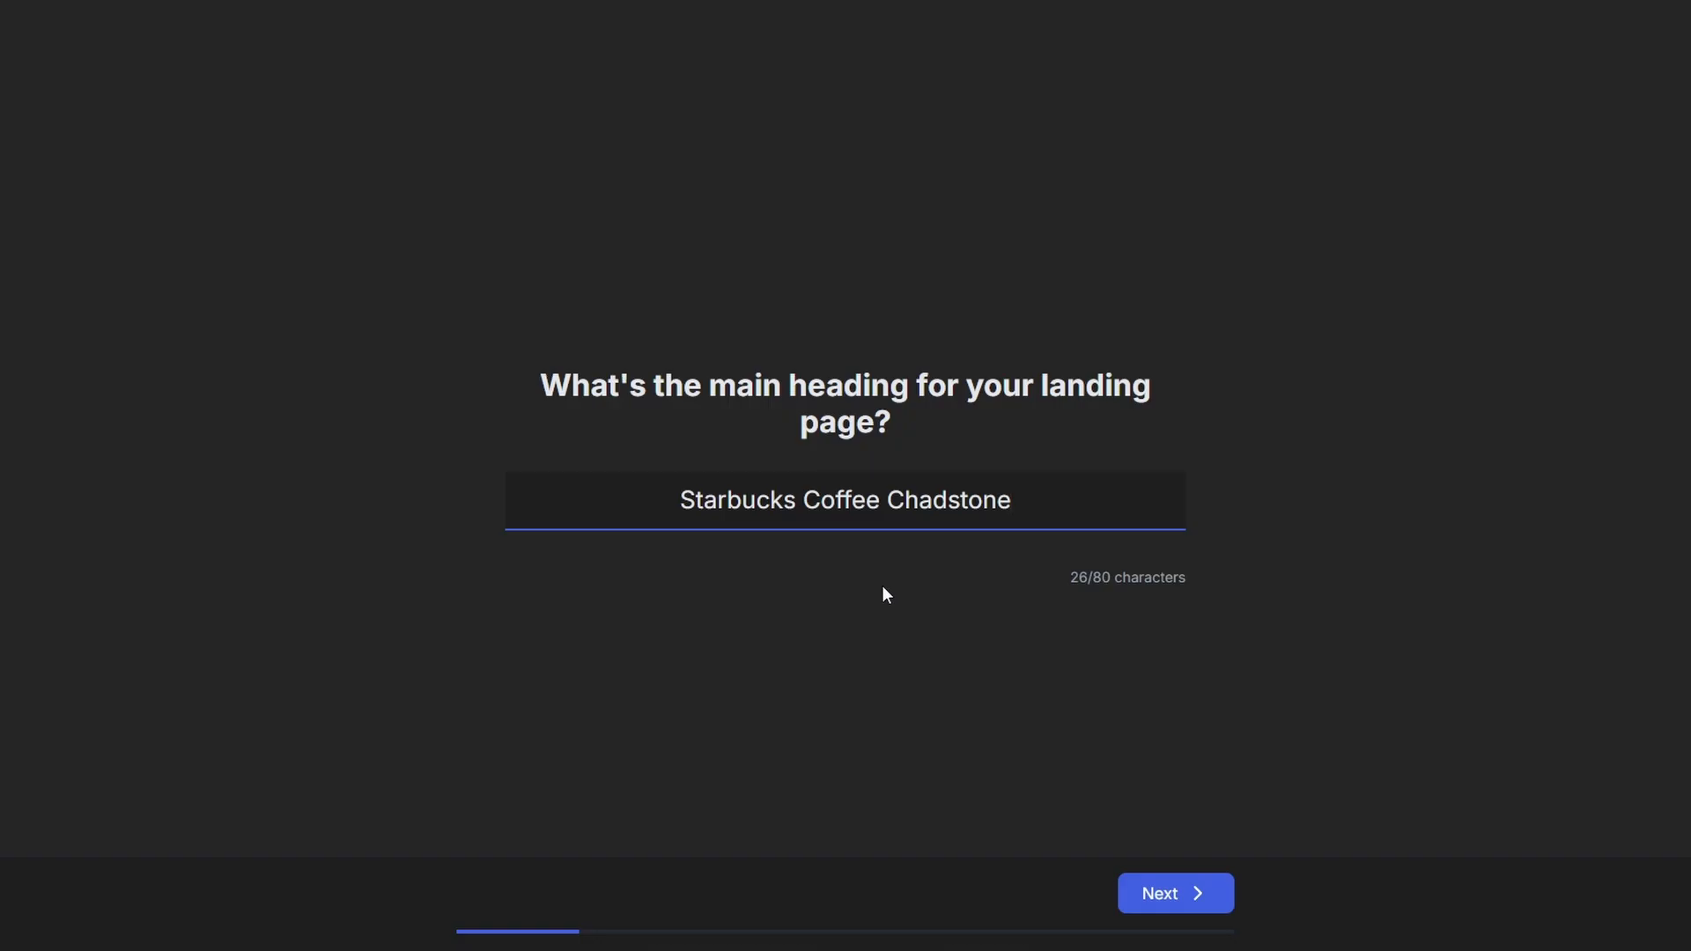
left_click(1199, 887)
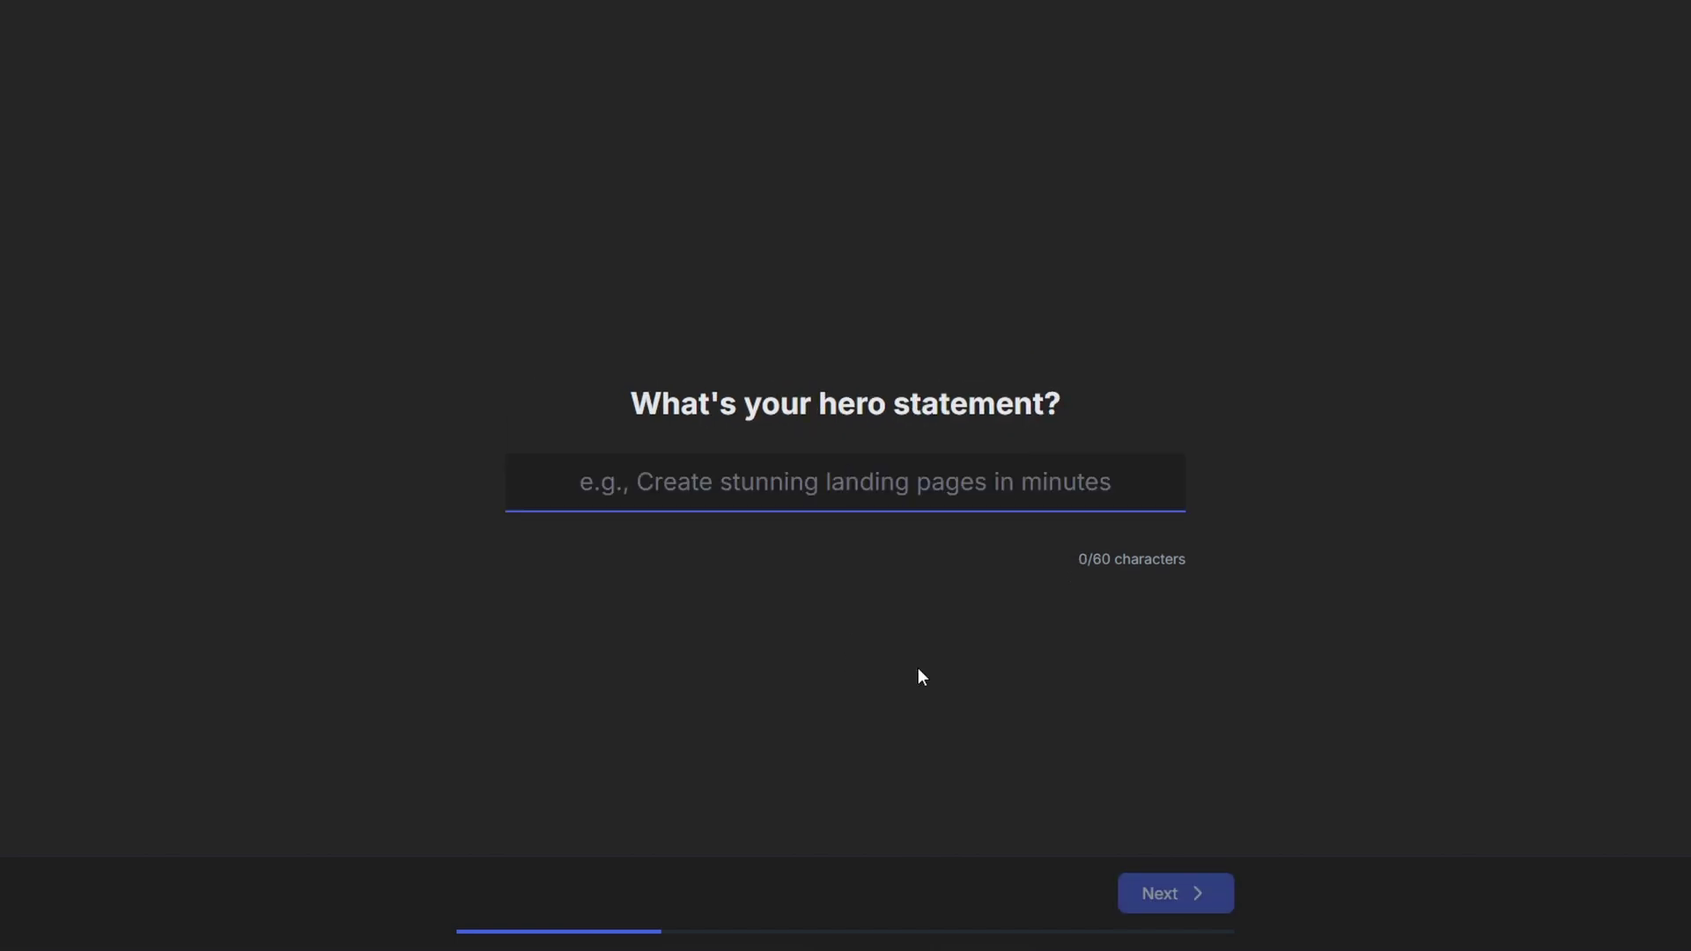
- Accept the colour scheme and hero statement, then fill in three key features and three benefits
type("Starbucks Coffee Chadstone")
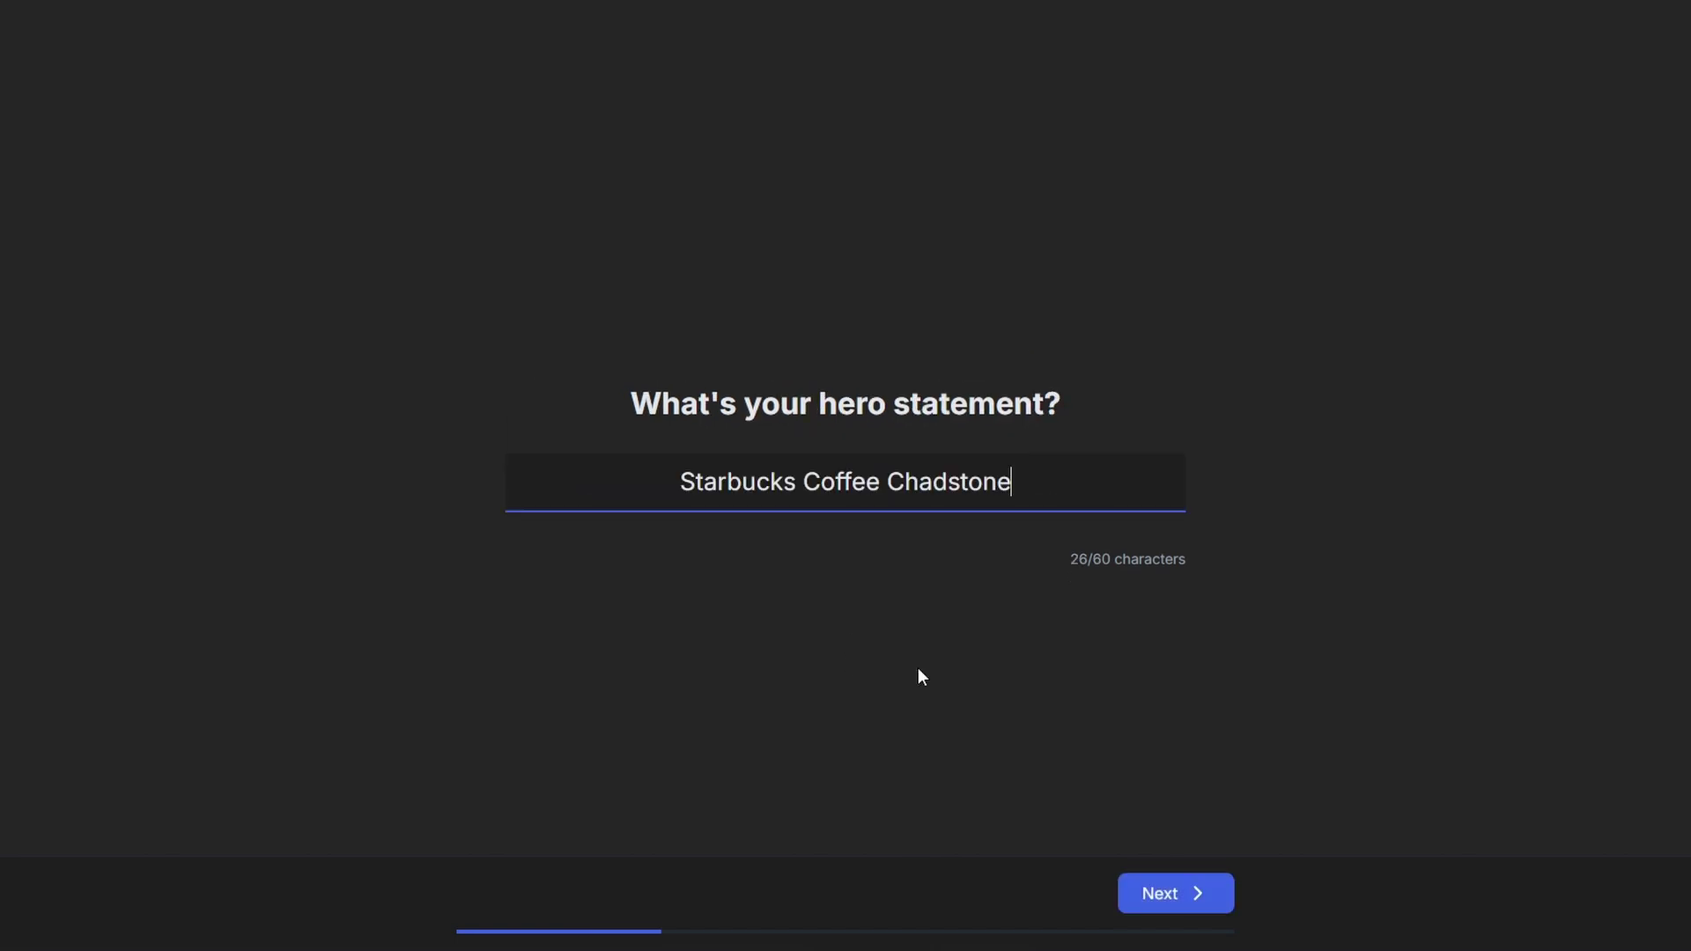
left_click(1128, 885)
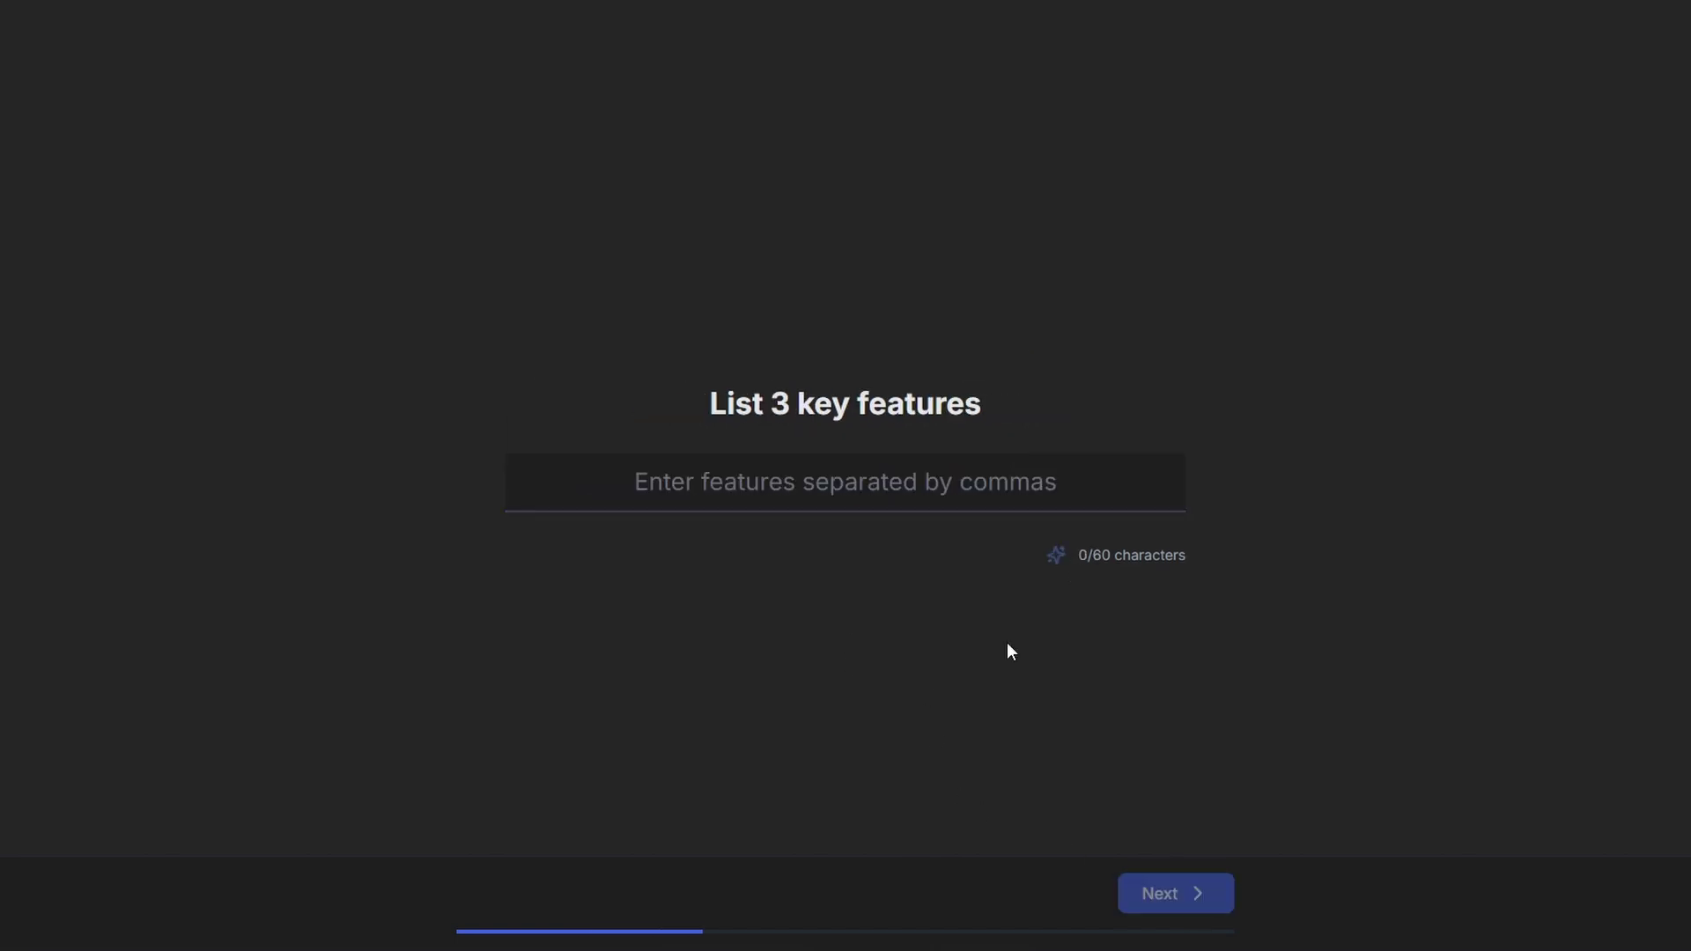
type("Mobile Order Ahead, Store Locator, Loyalty Rewards")
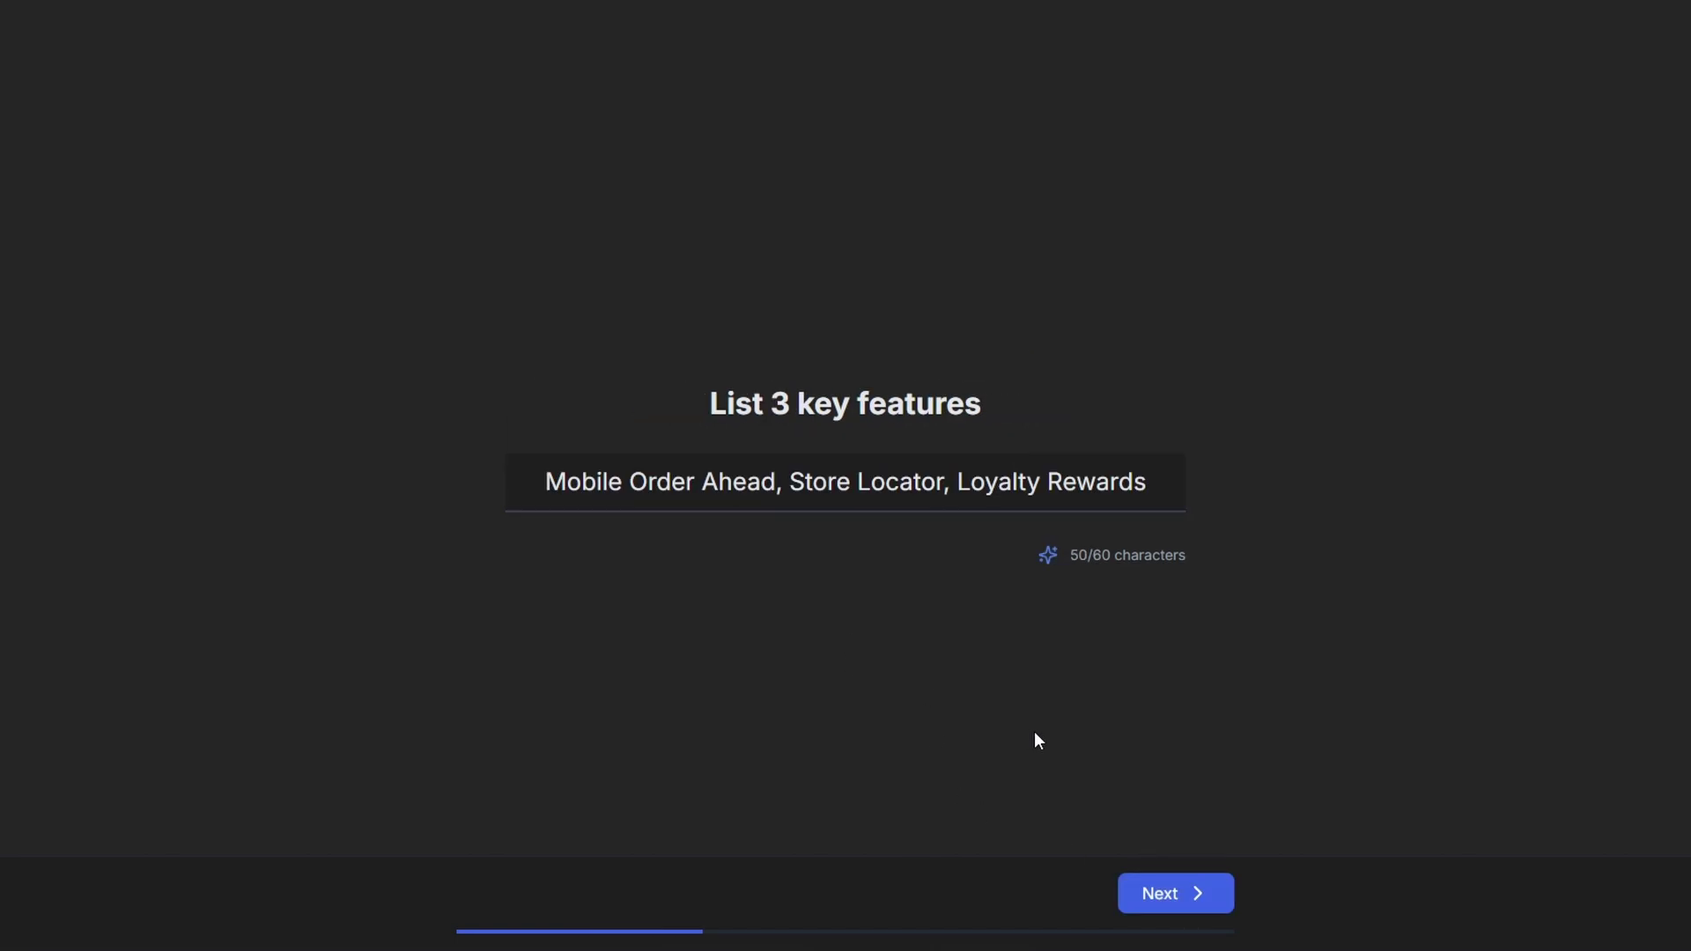
left_click(1143, 891)
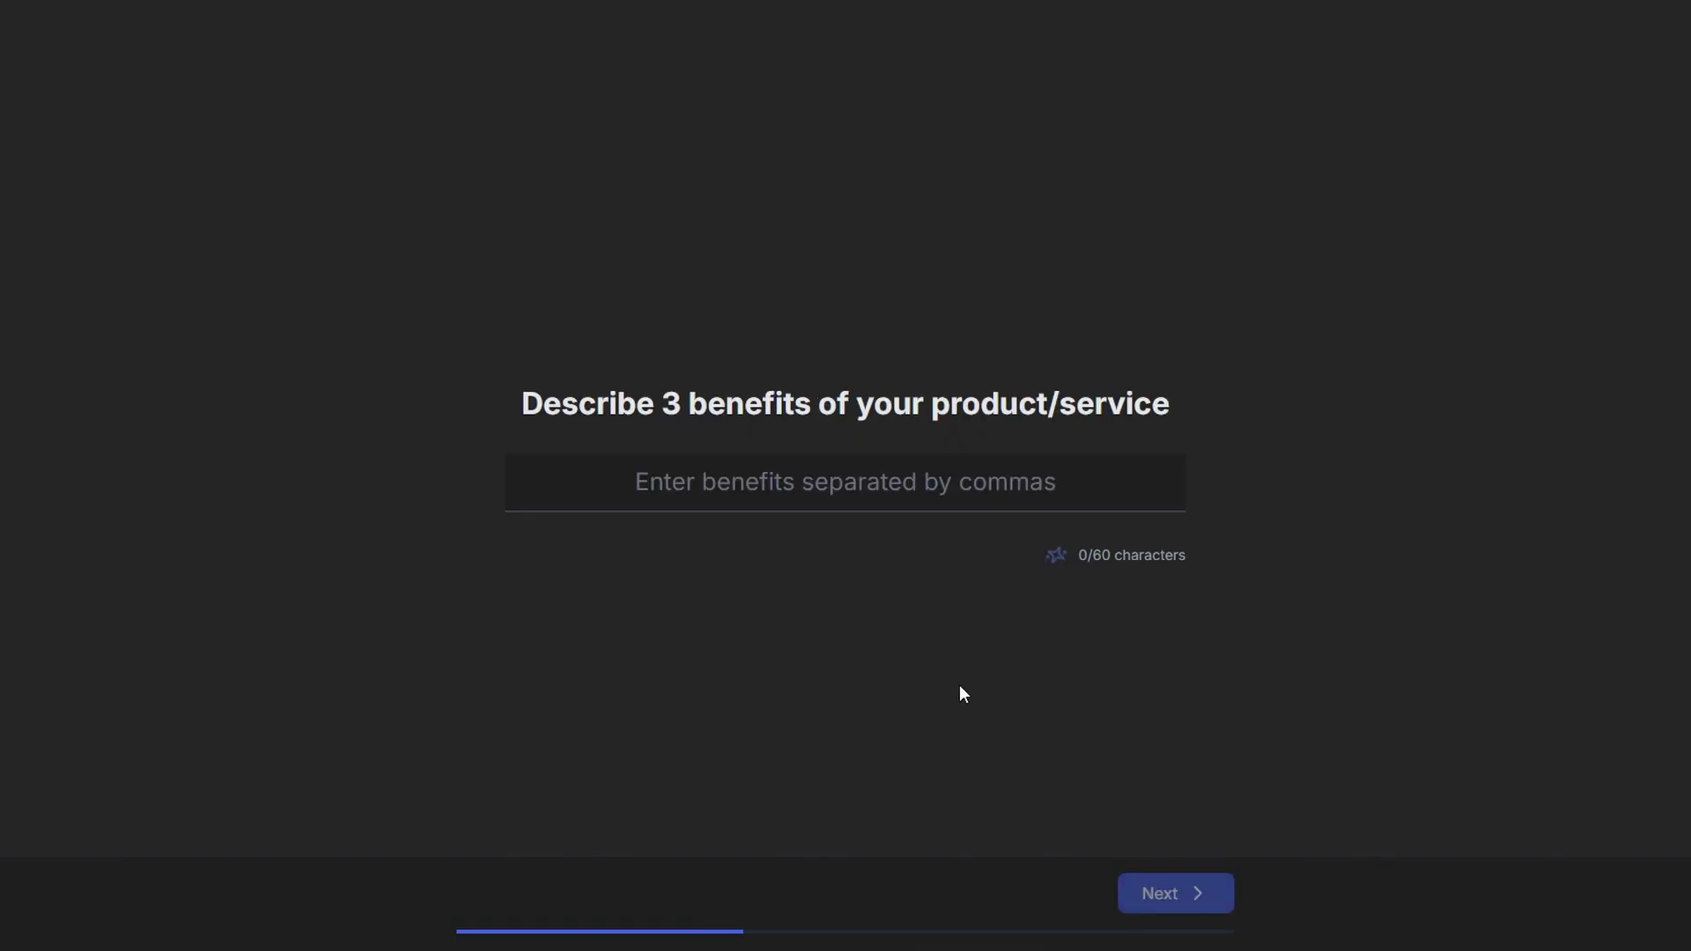
type("Skip Lines, Earn Rewards, Find Locations")
key("Return")
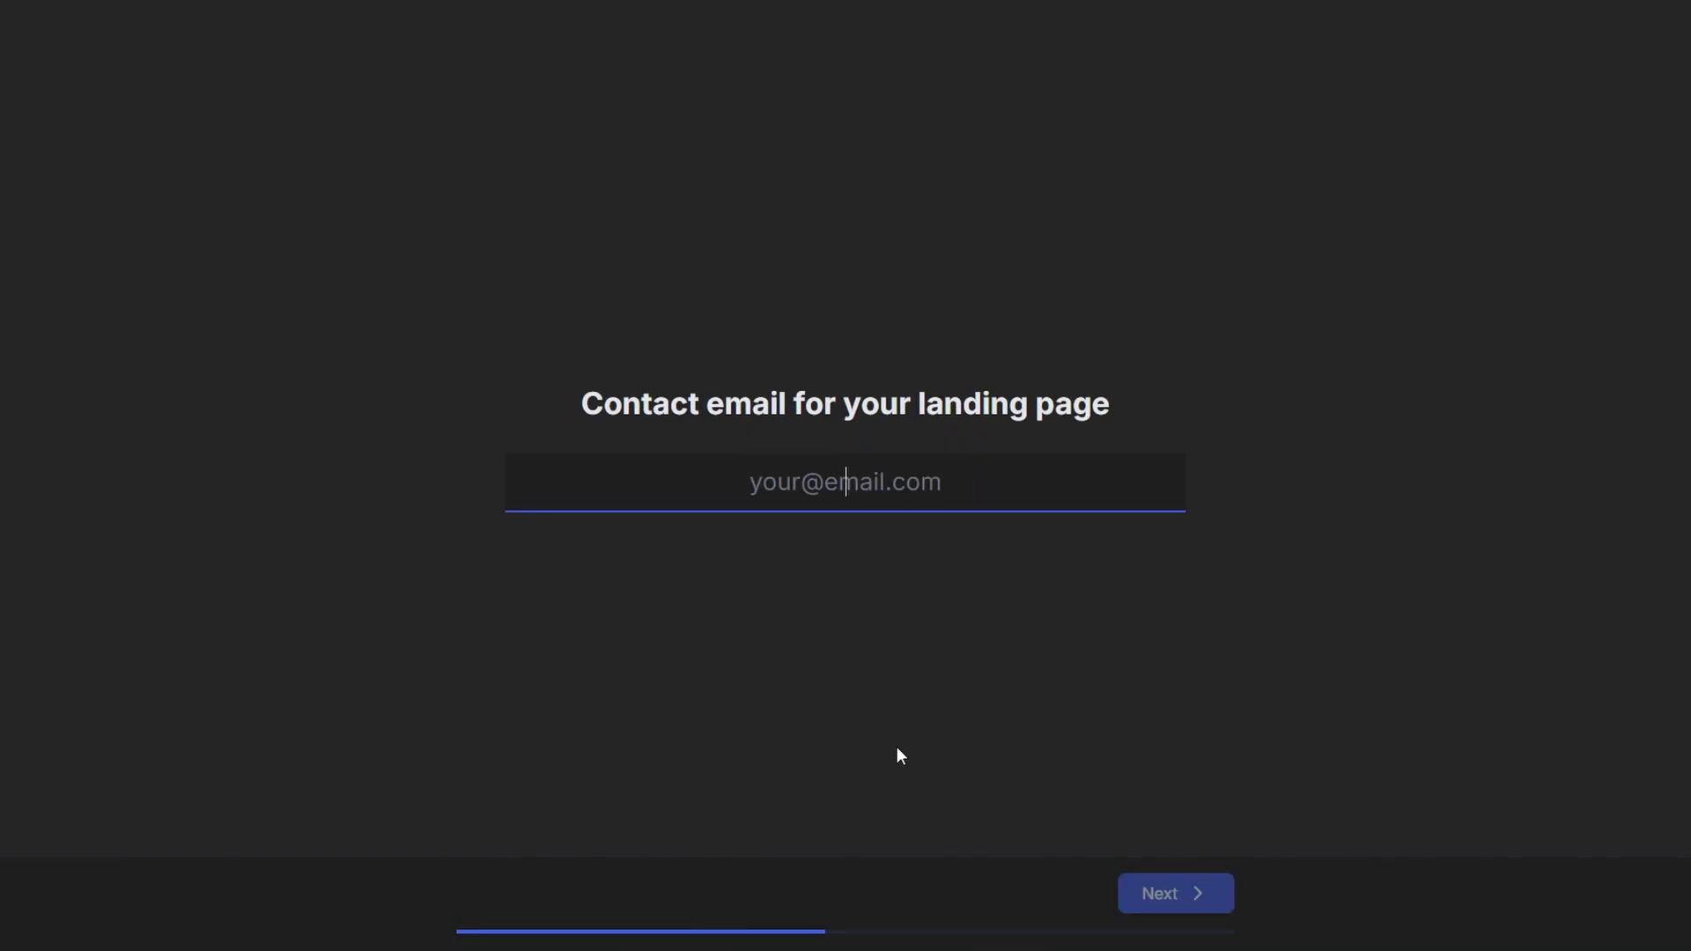
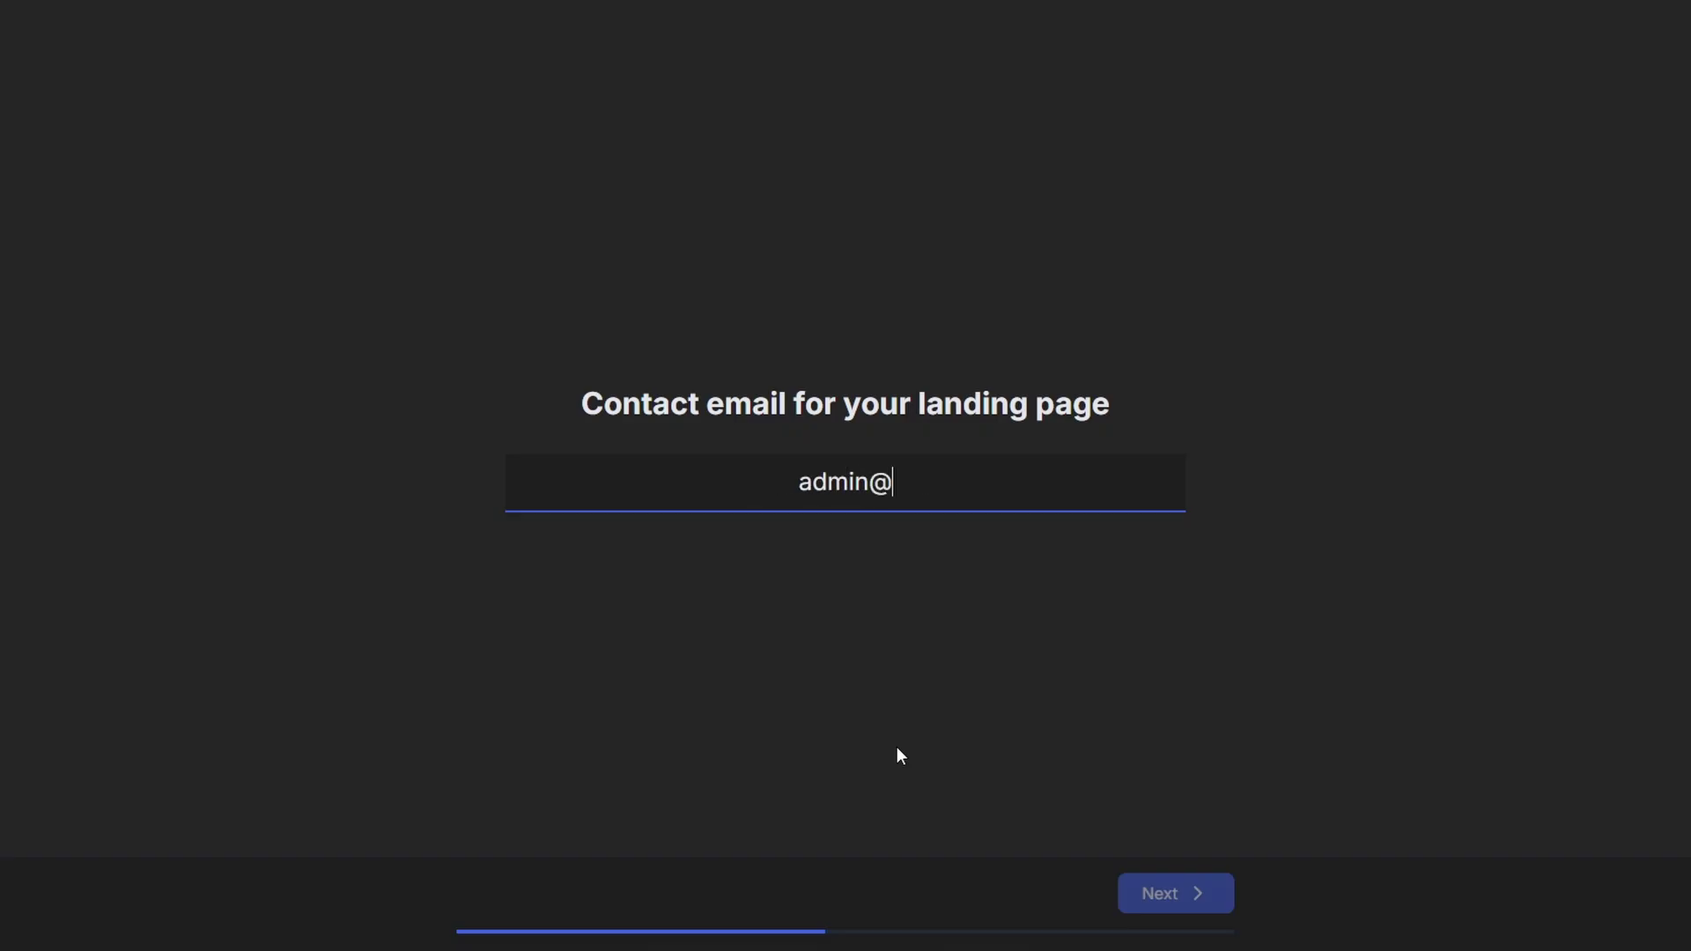
- Enter the site's contact email address and accept the call-to-action link
left_click(1195, 898)
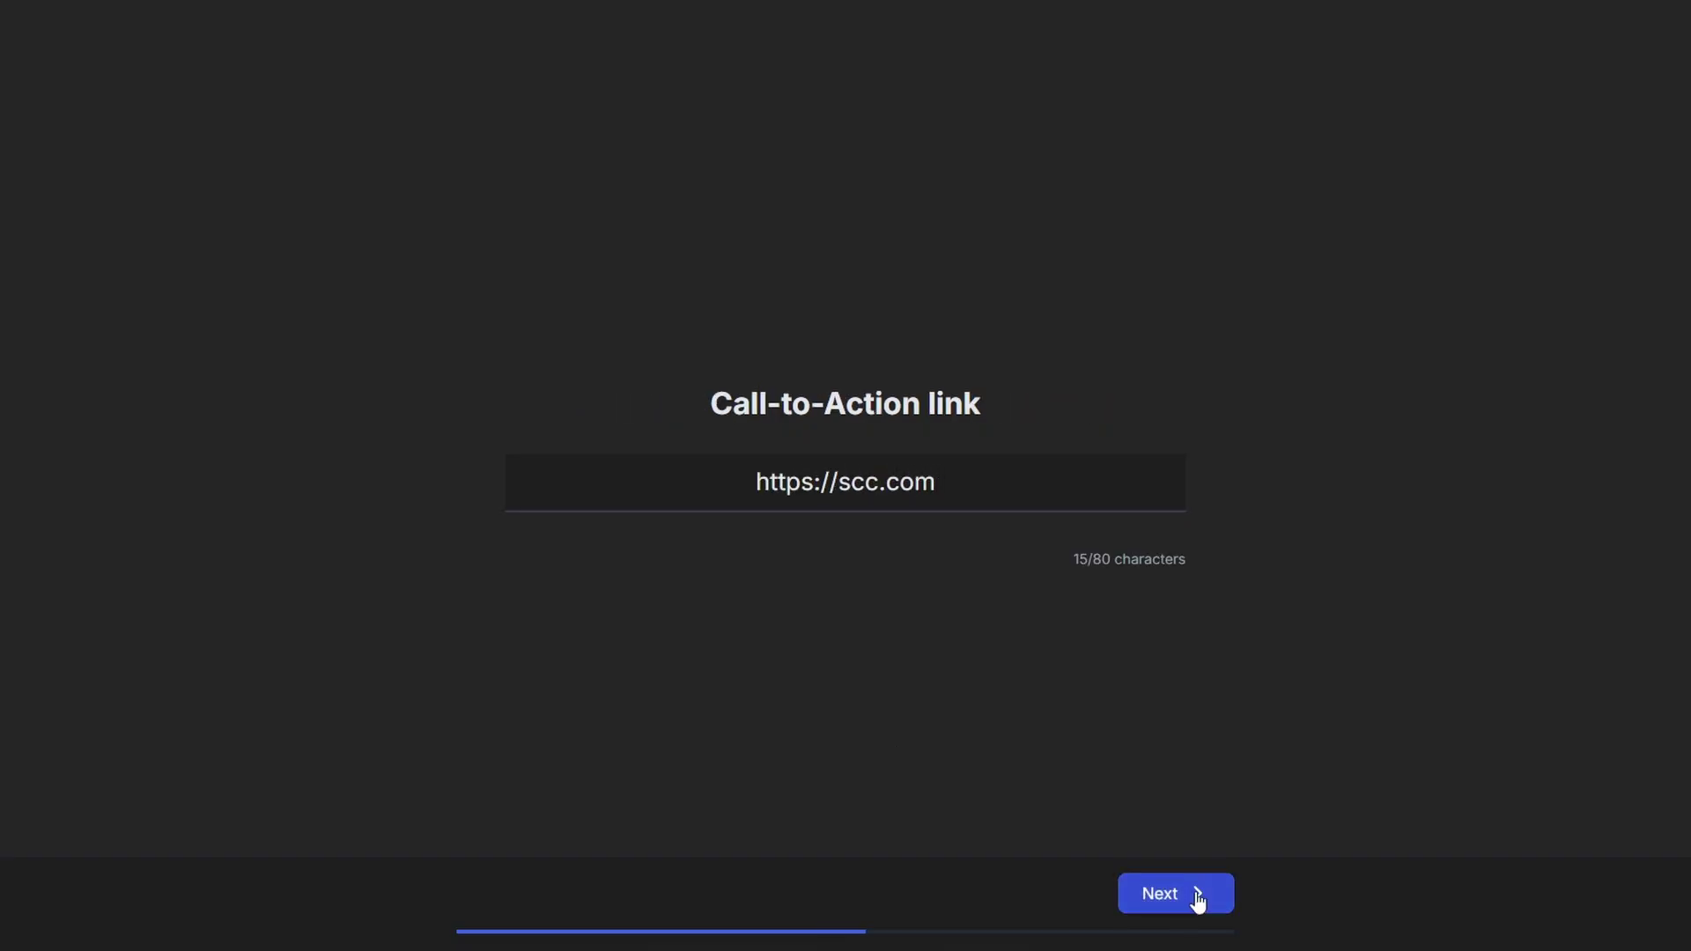
left_click(1197, 897)
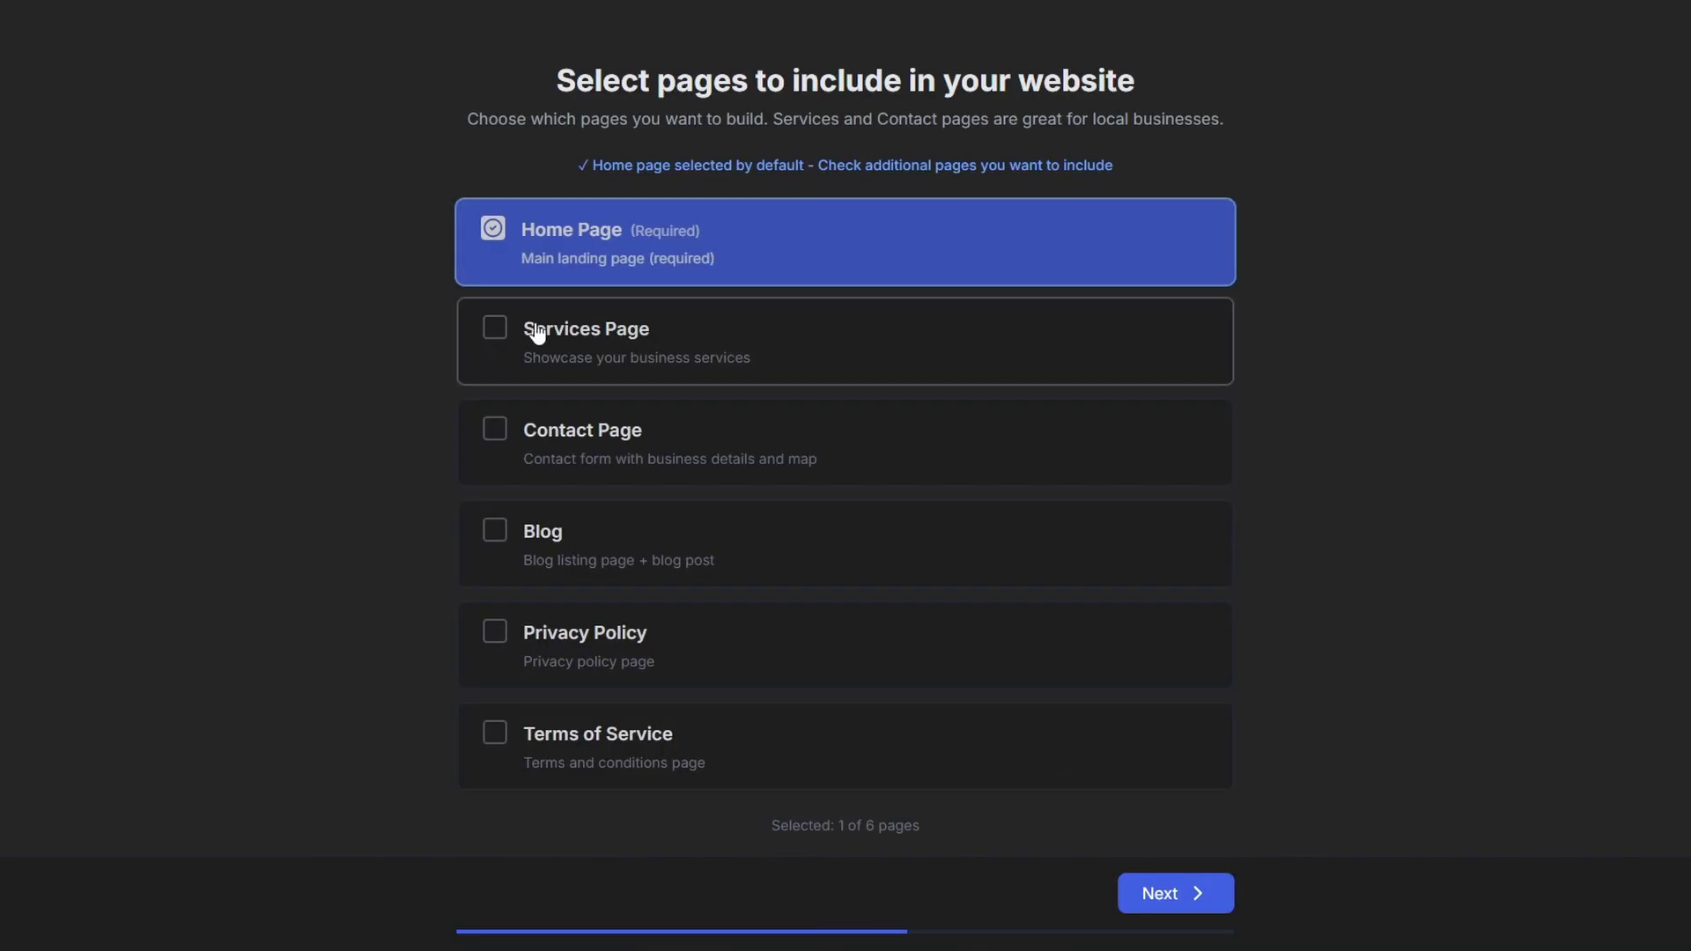
- Include the Services, Contact, Privacy Policy and Terms of Service pages in the site
left_click(497, 332)
left_click(479, 431)
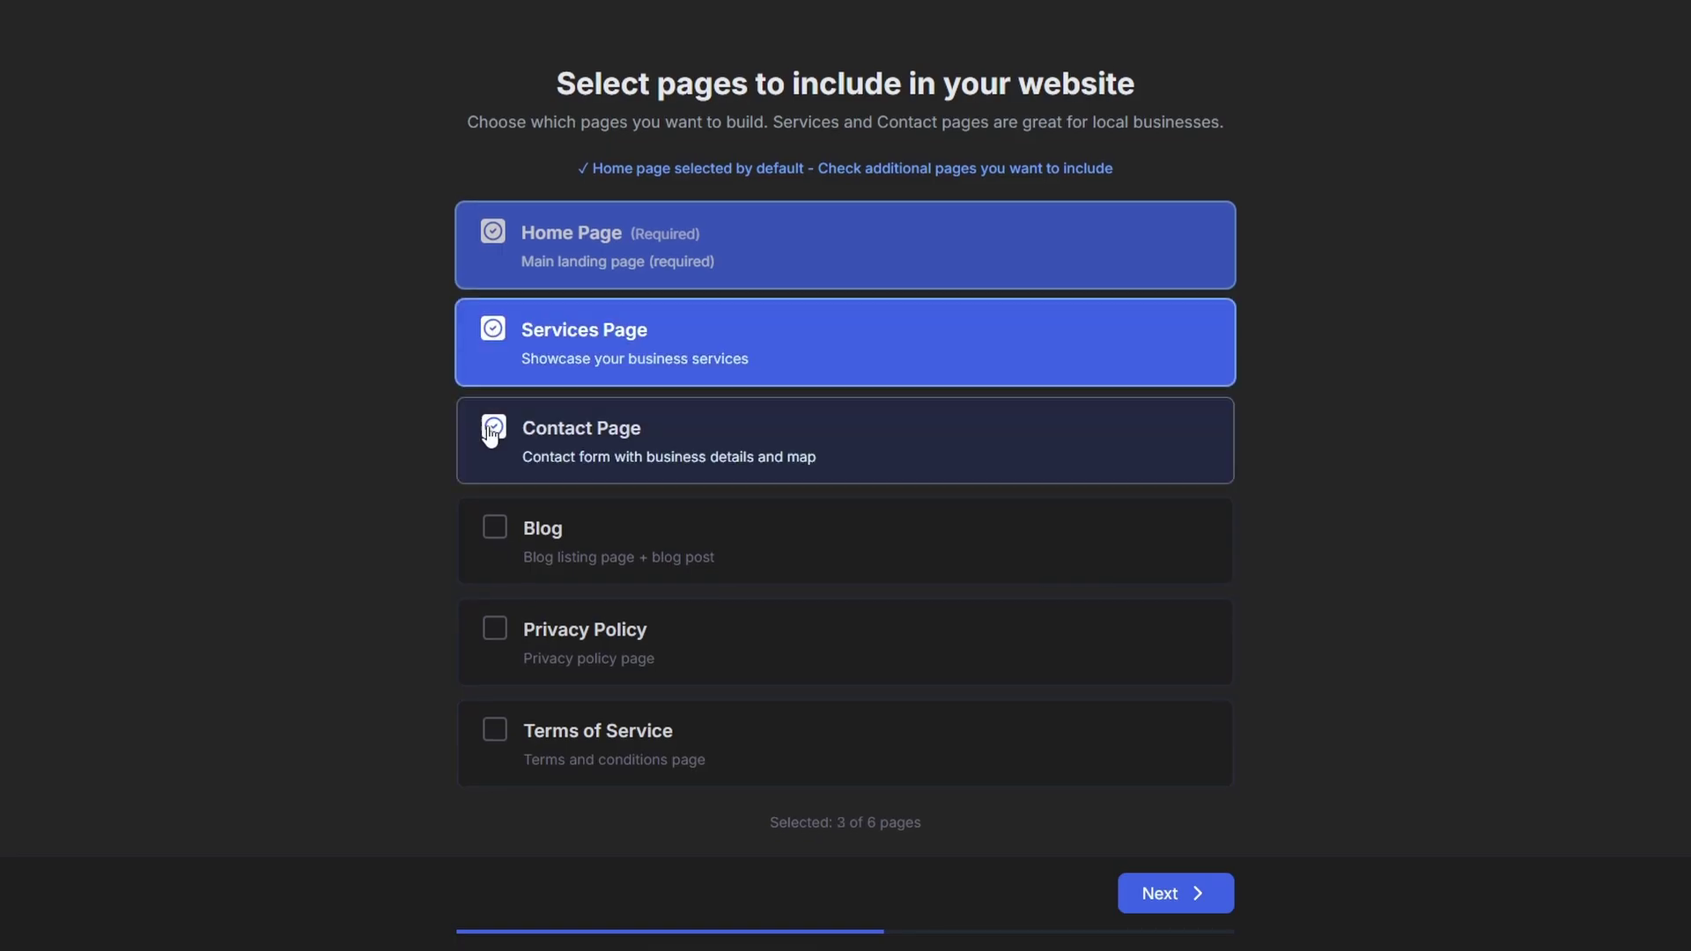
left_click(492, 631)
left_click(502, 740)
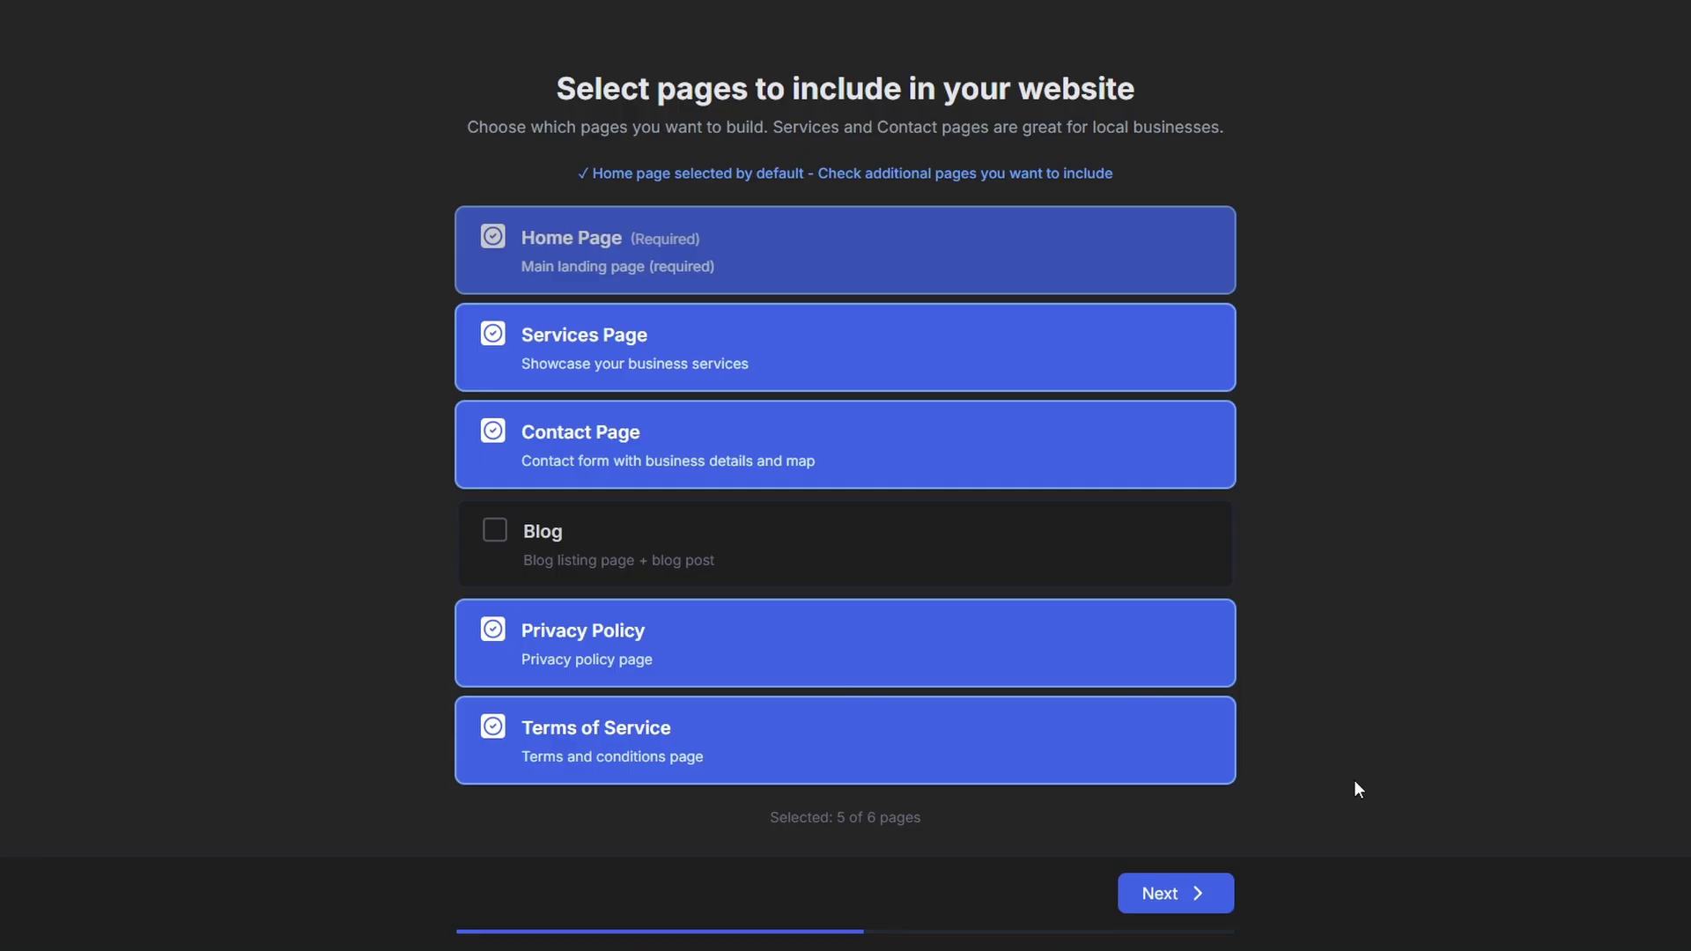
left_click(1210, 881)
left_click(1211, 881)
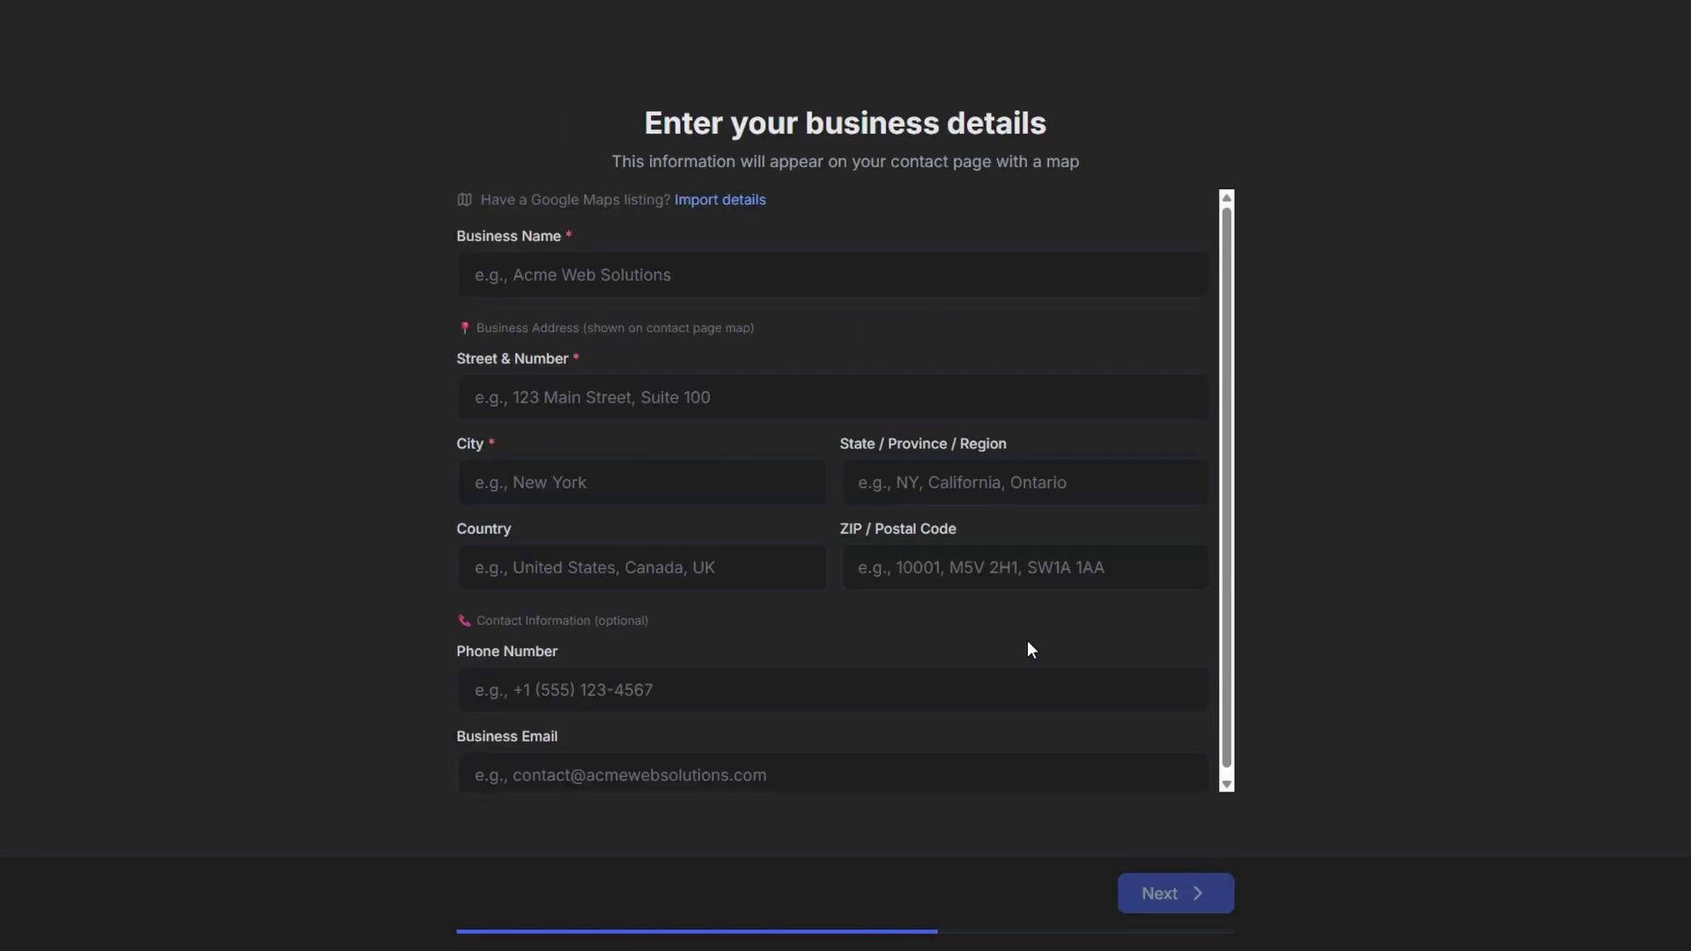
- Choose Google Maps import and copy the Starbucks Chadstone listing's web address from Maps
left_click(720, 199)
left_click(526, 20)
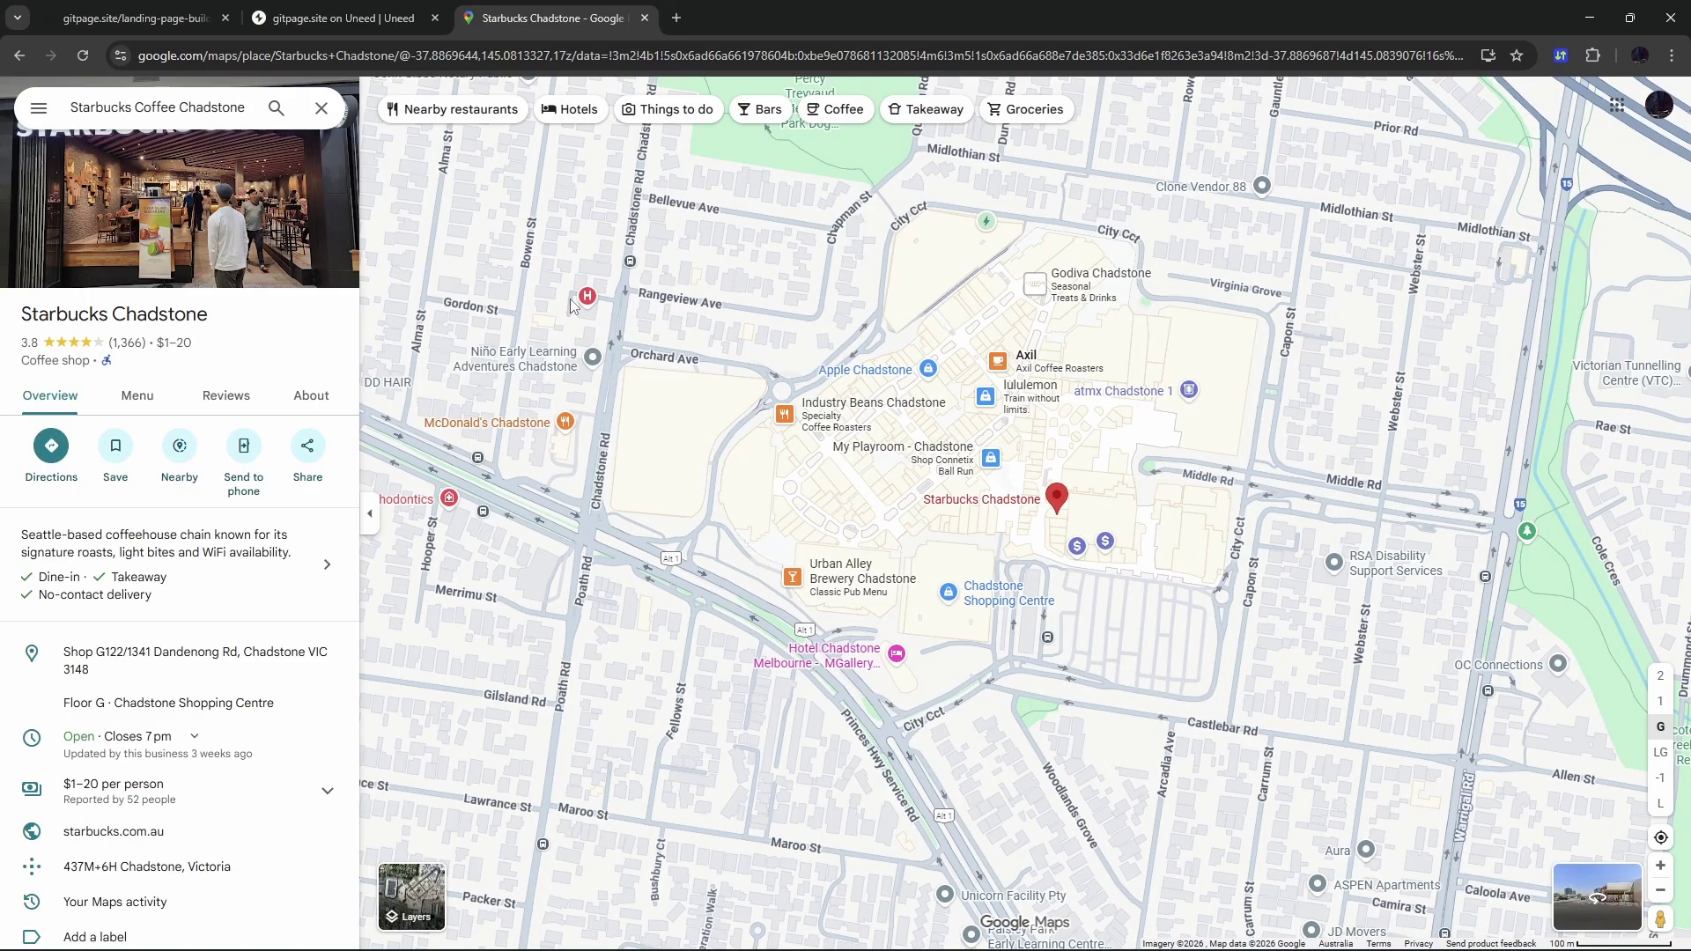
left_click(573, 56)
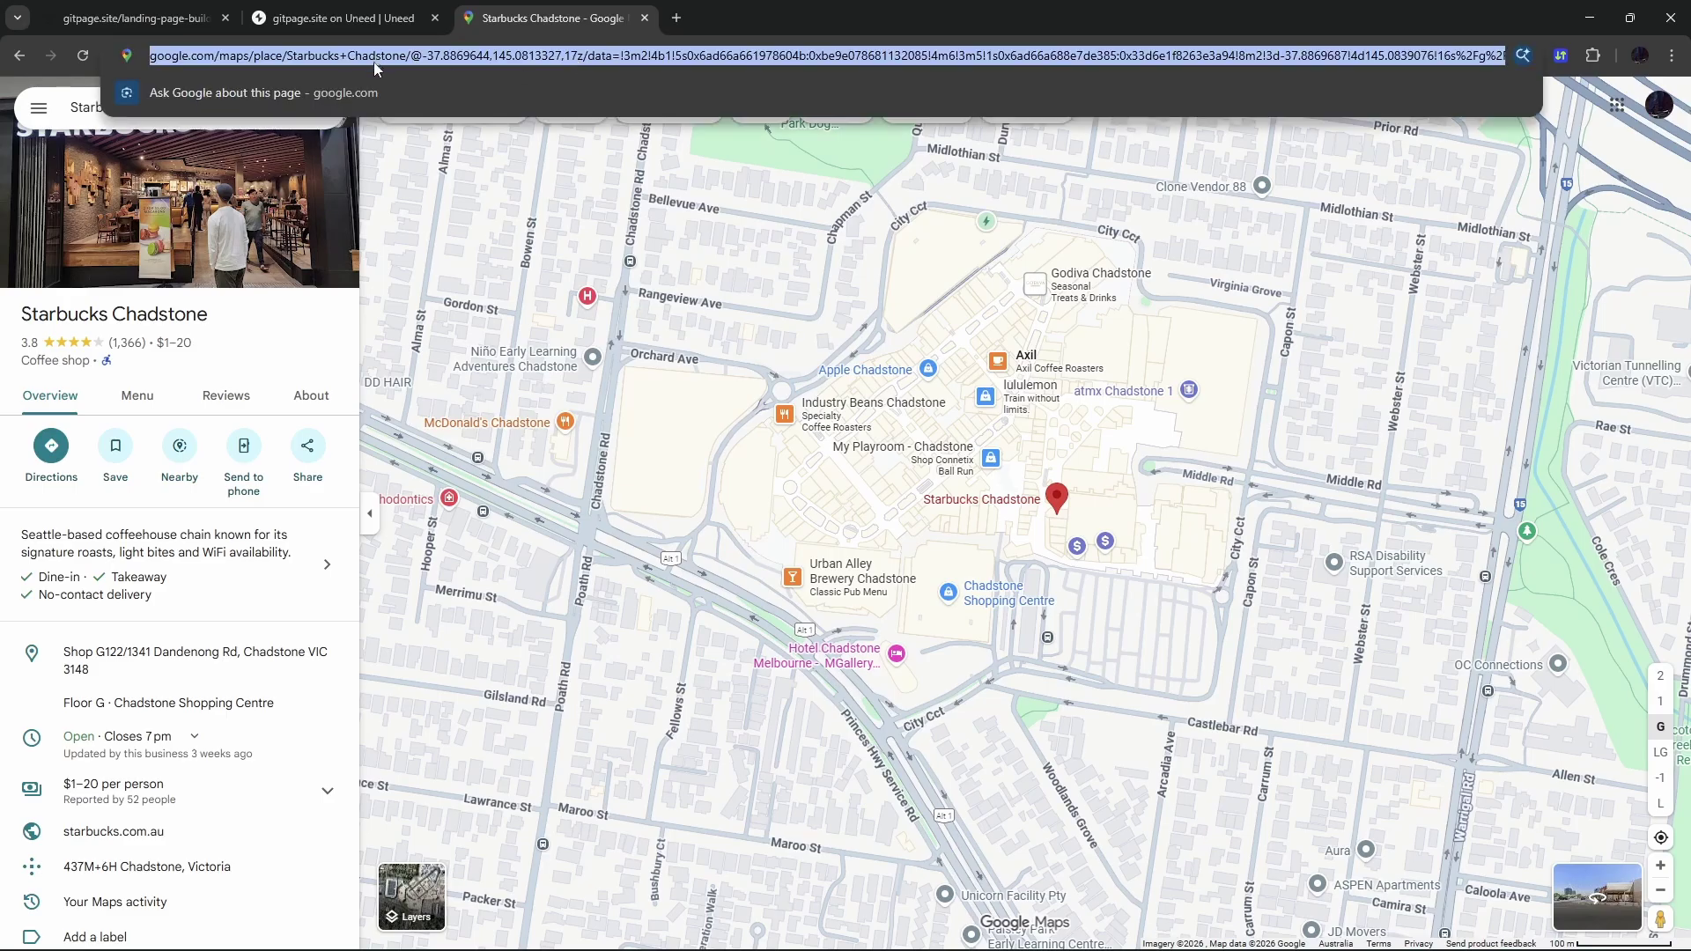
left_click(167, 23)
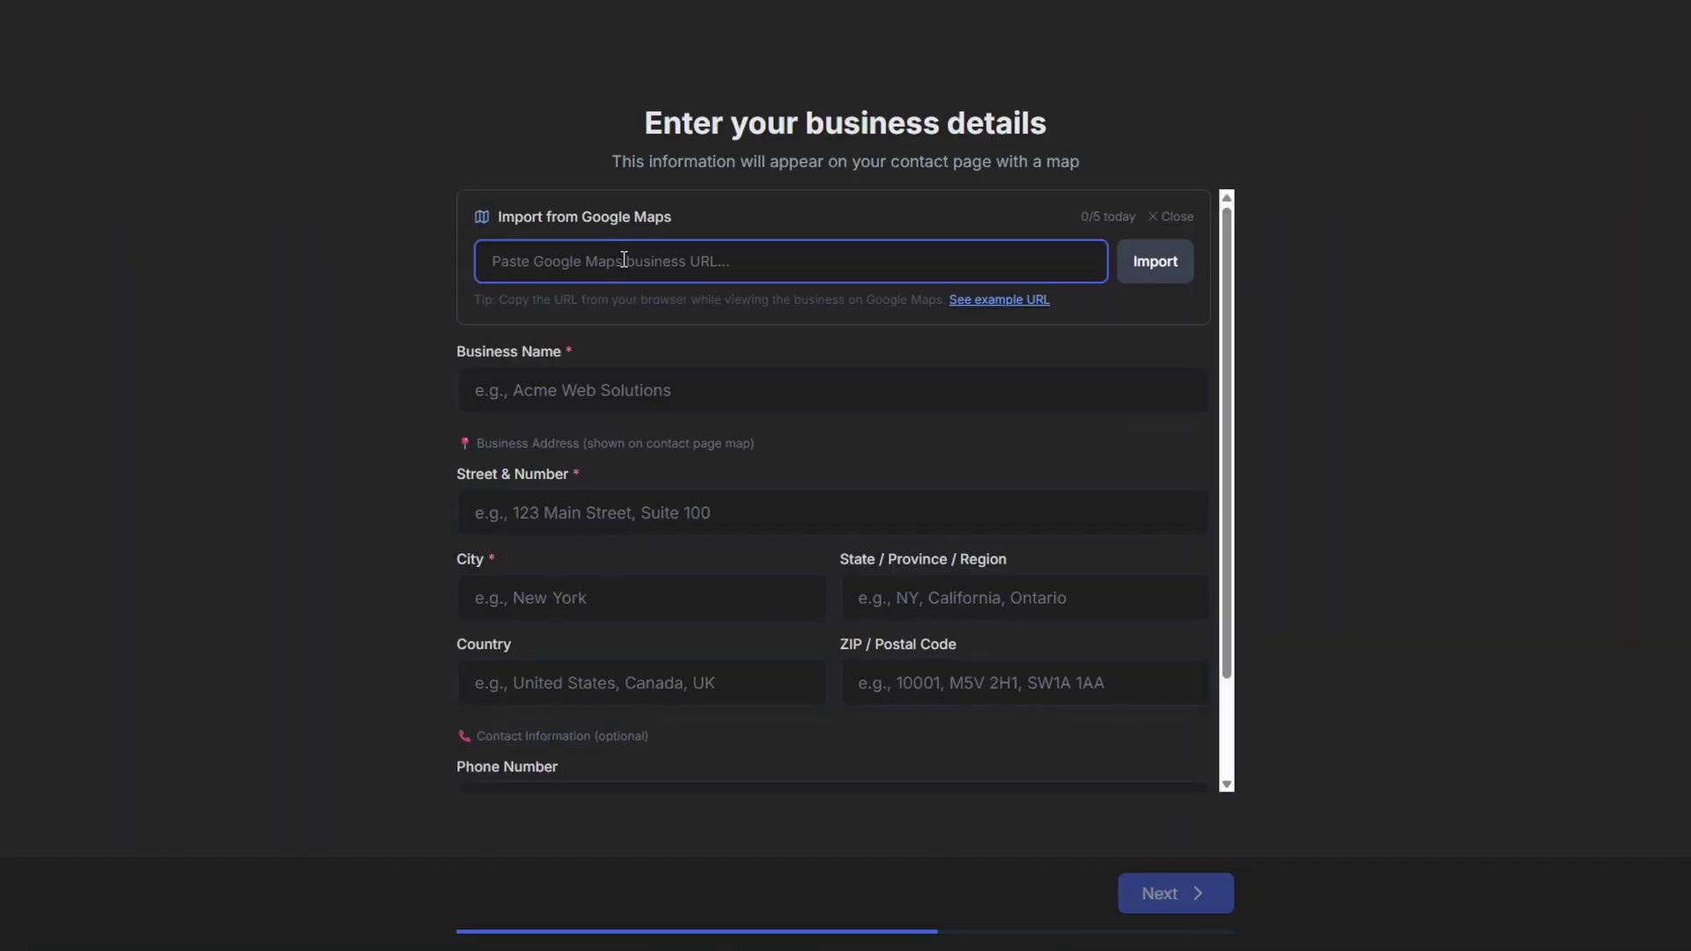
- Import address, rating and hours from the pasted Maps link, then submit the site
key("ctrl+v")
left_click(1154, 261)
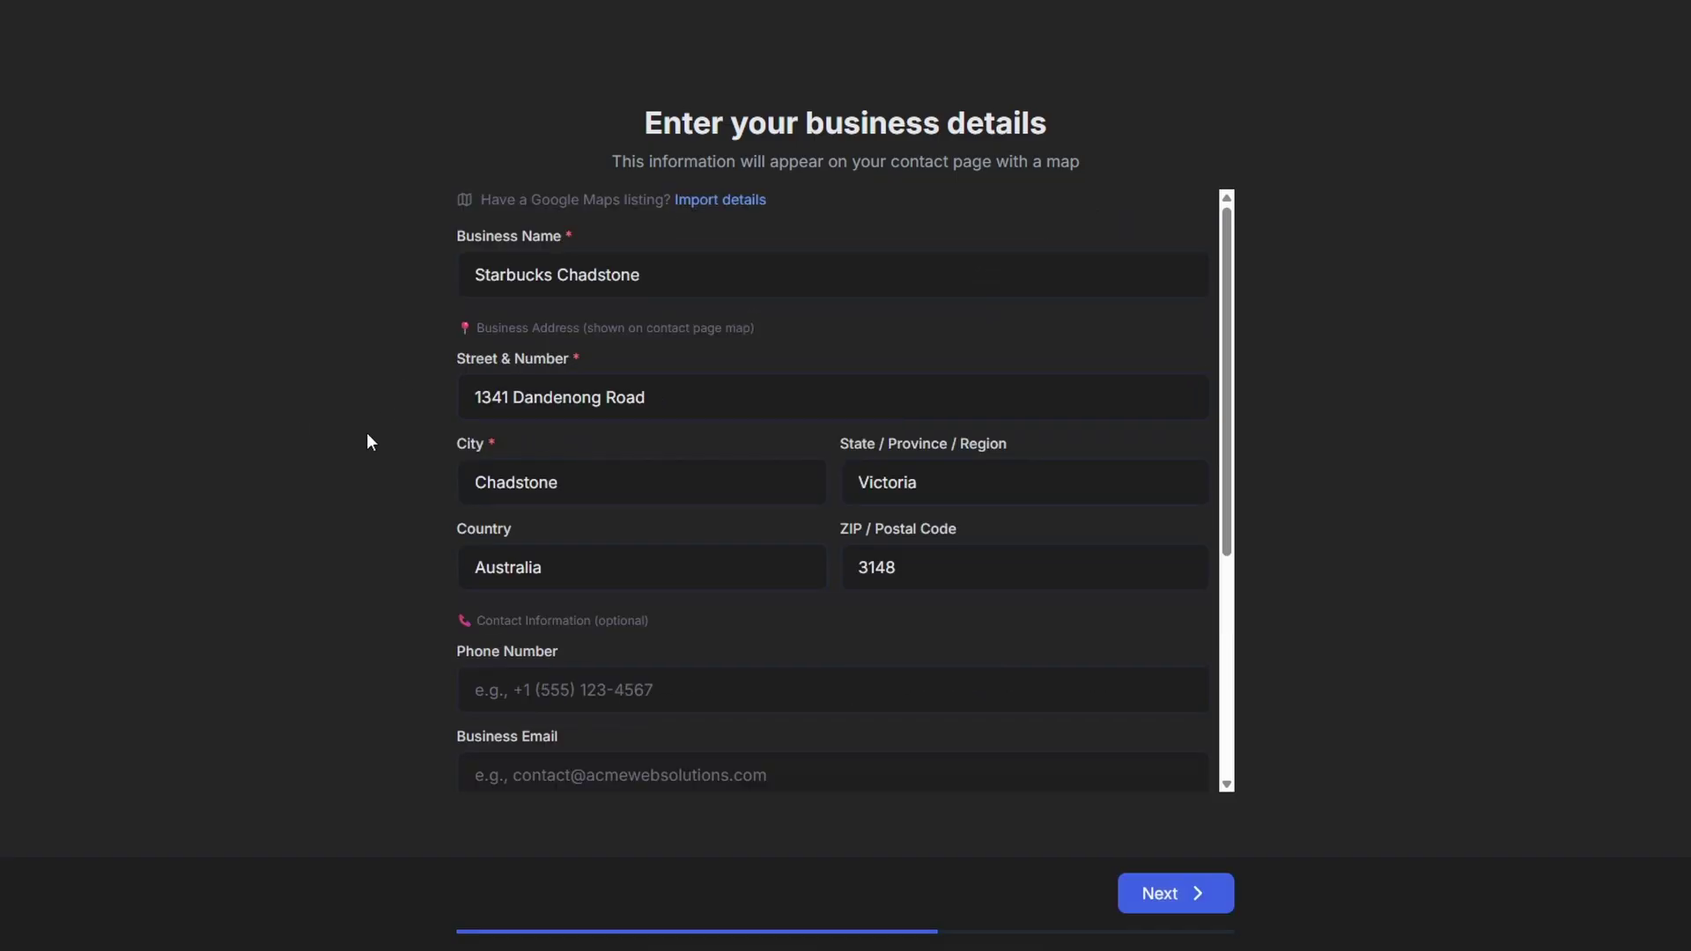
scroll(1061, 648, "down", 5)
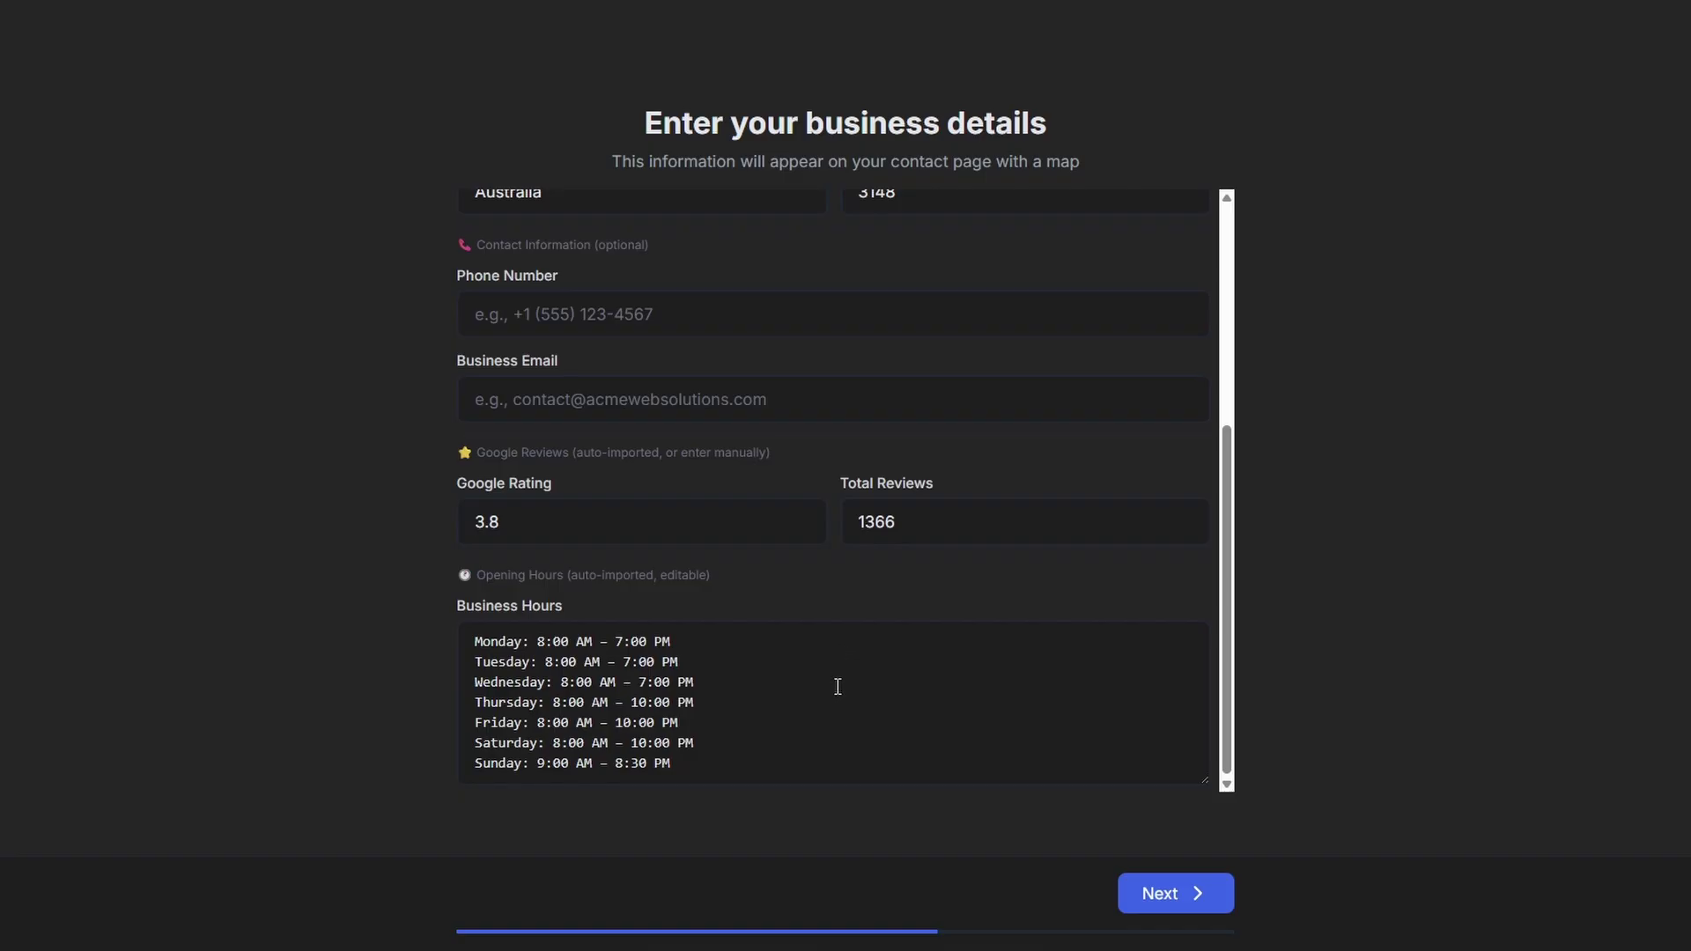
left_click(1157, 894)
key("Return")
key("Return")
key("Return")
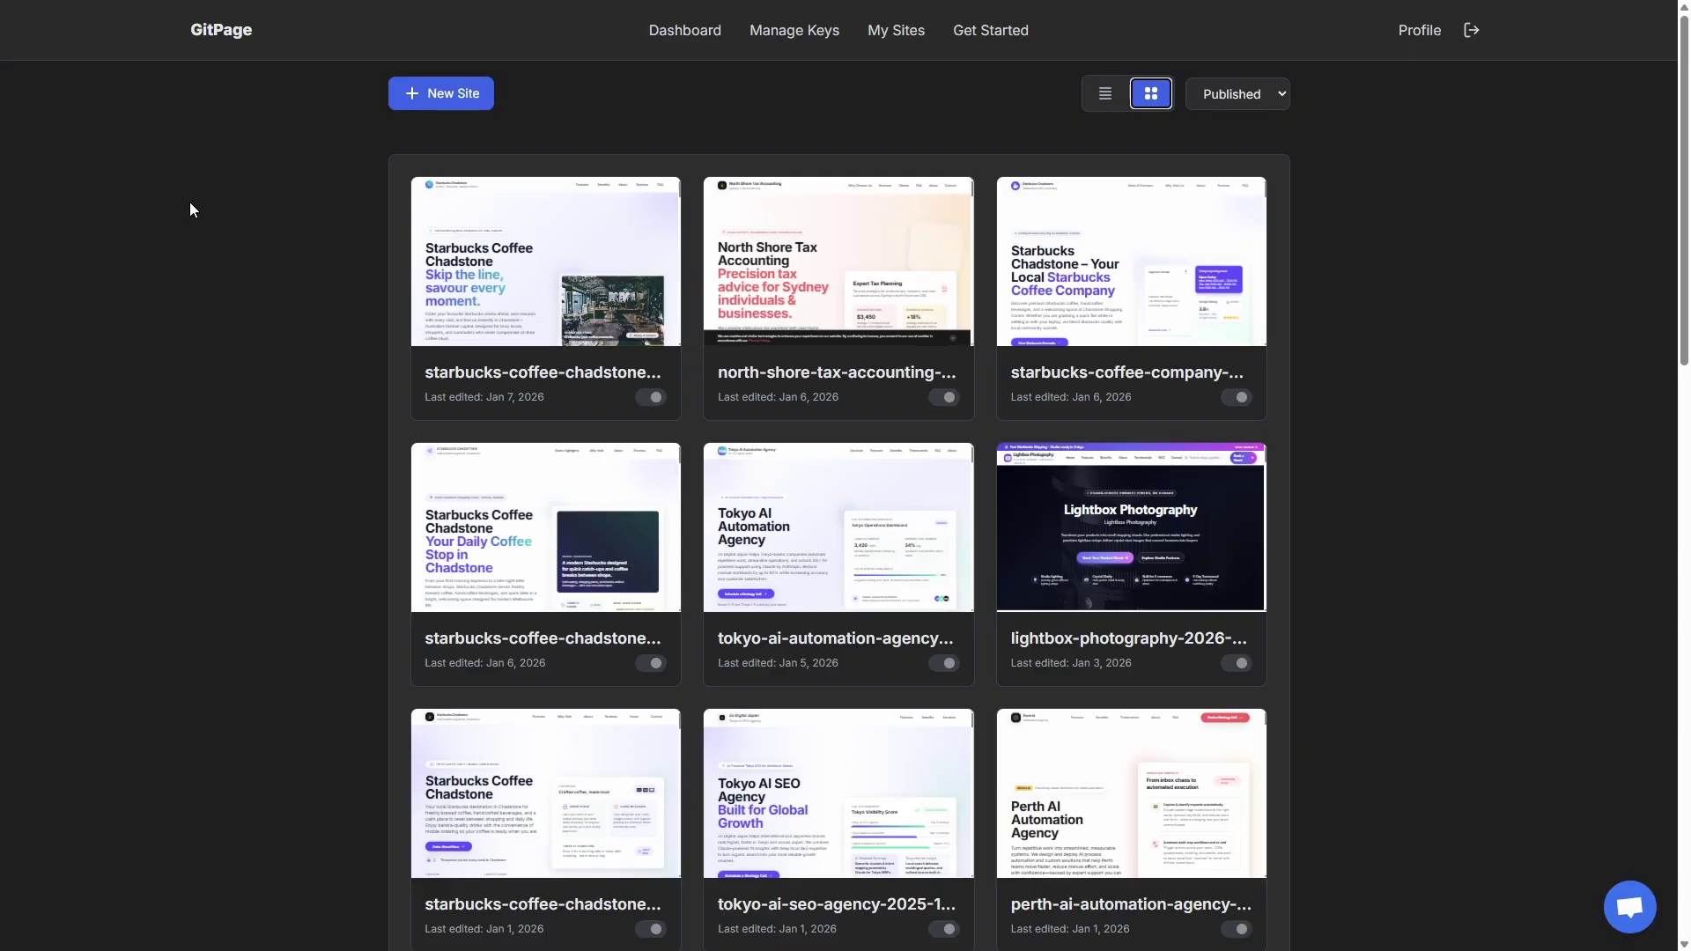
- Preview the new Starbucks Coffee Chadstone site's Contact Us page, then close it
left_click(536, 241)
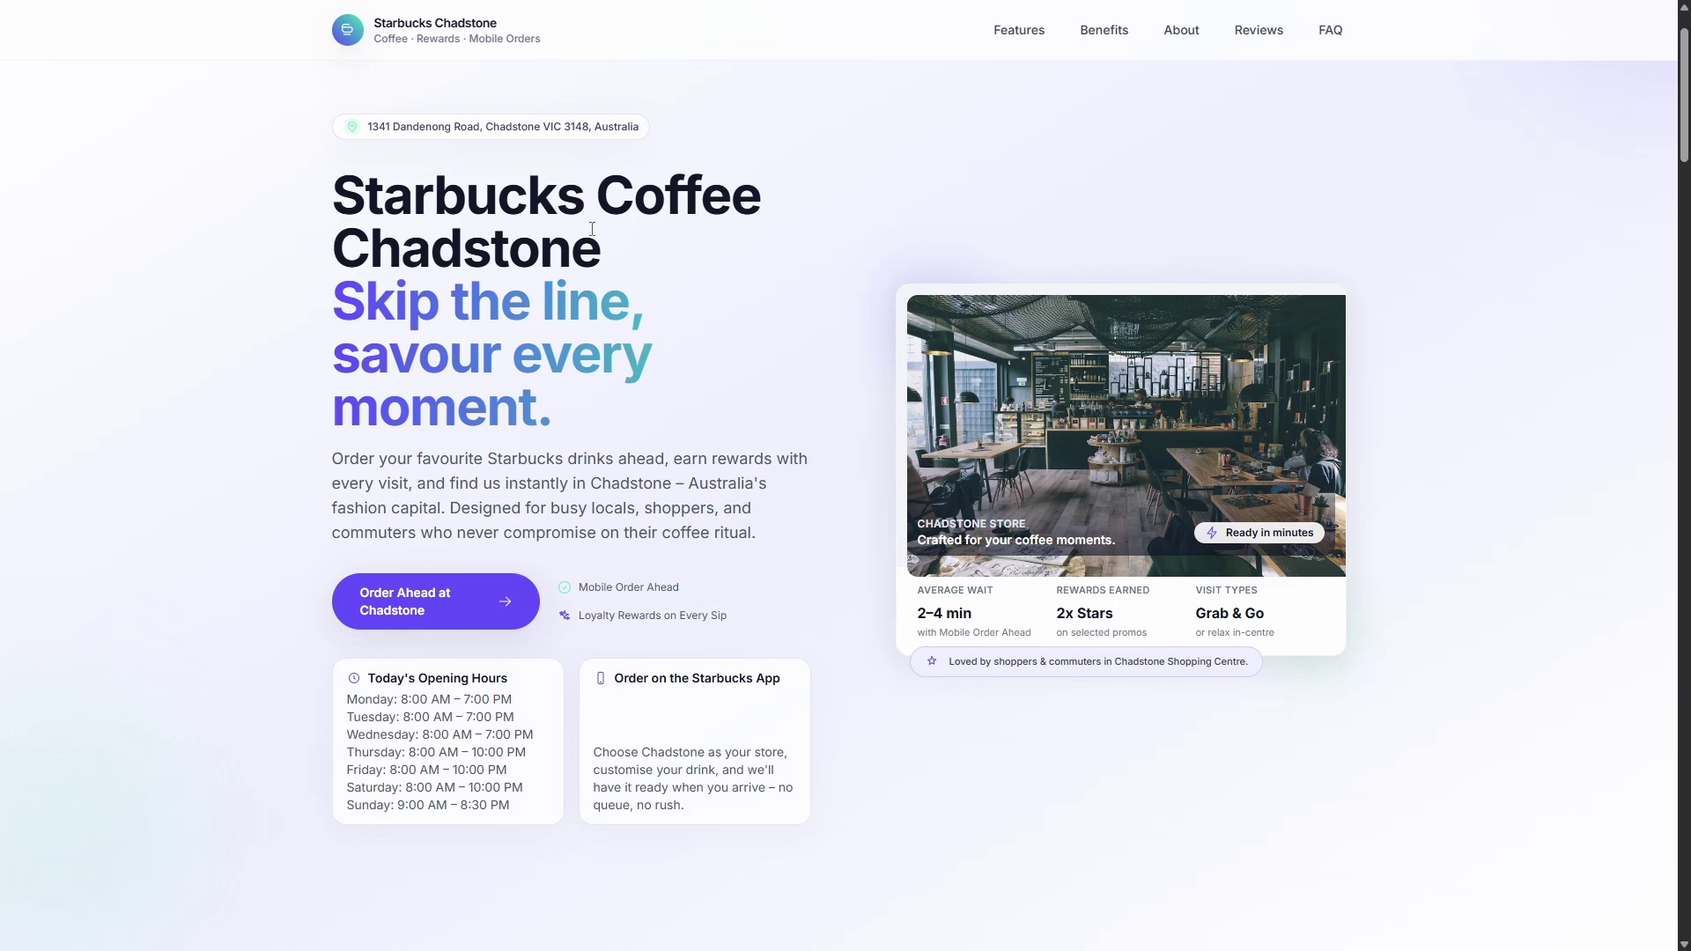
left_click_drag(1686, 71, 1687, 868)
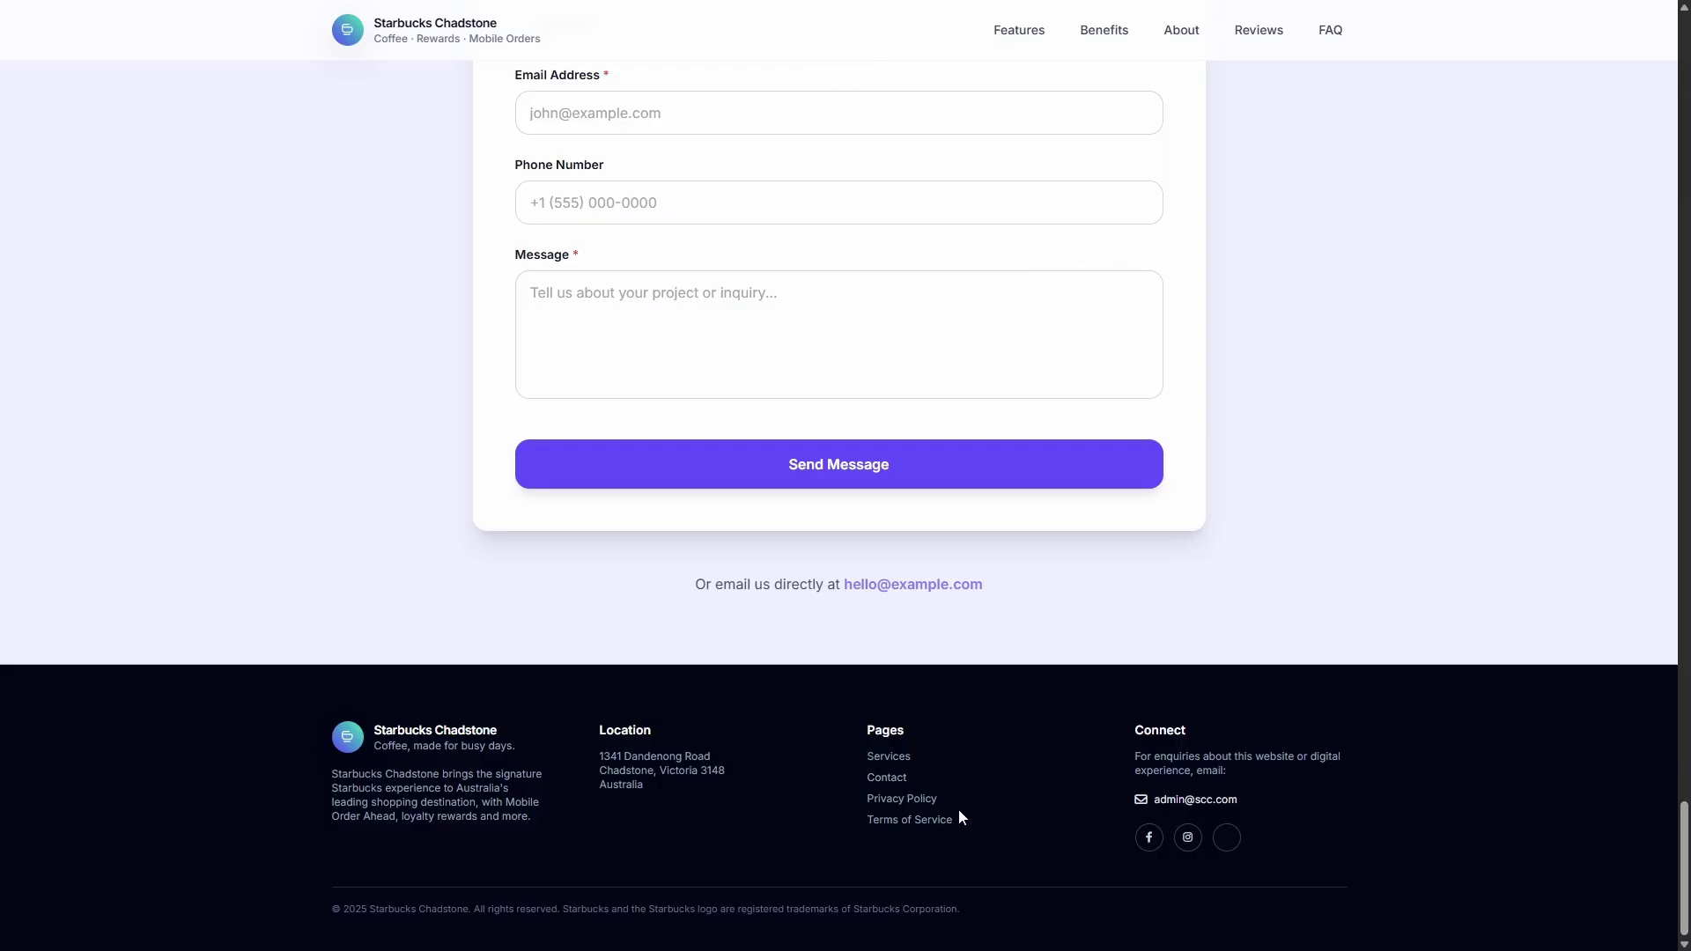
left_click(887, 778)
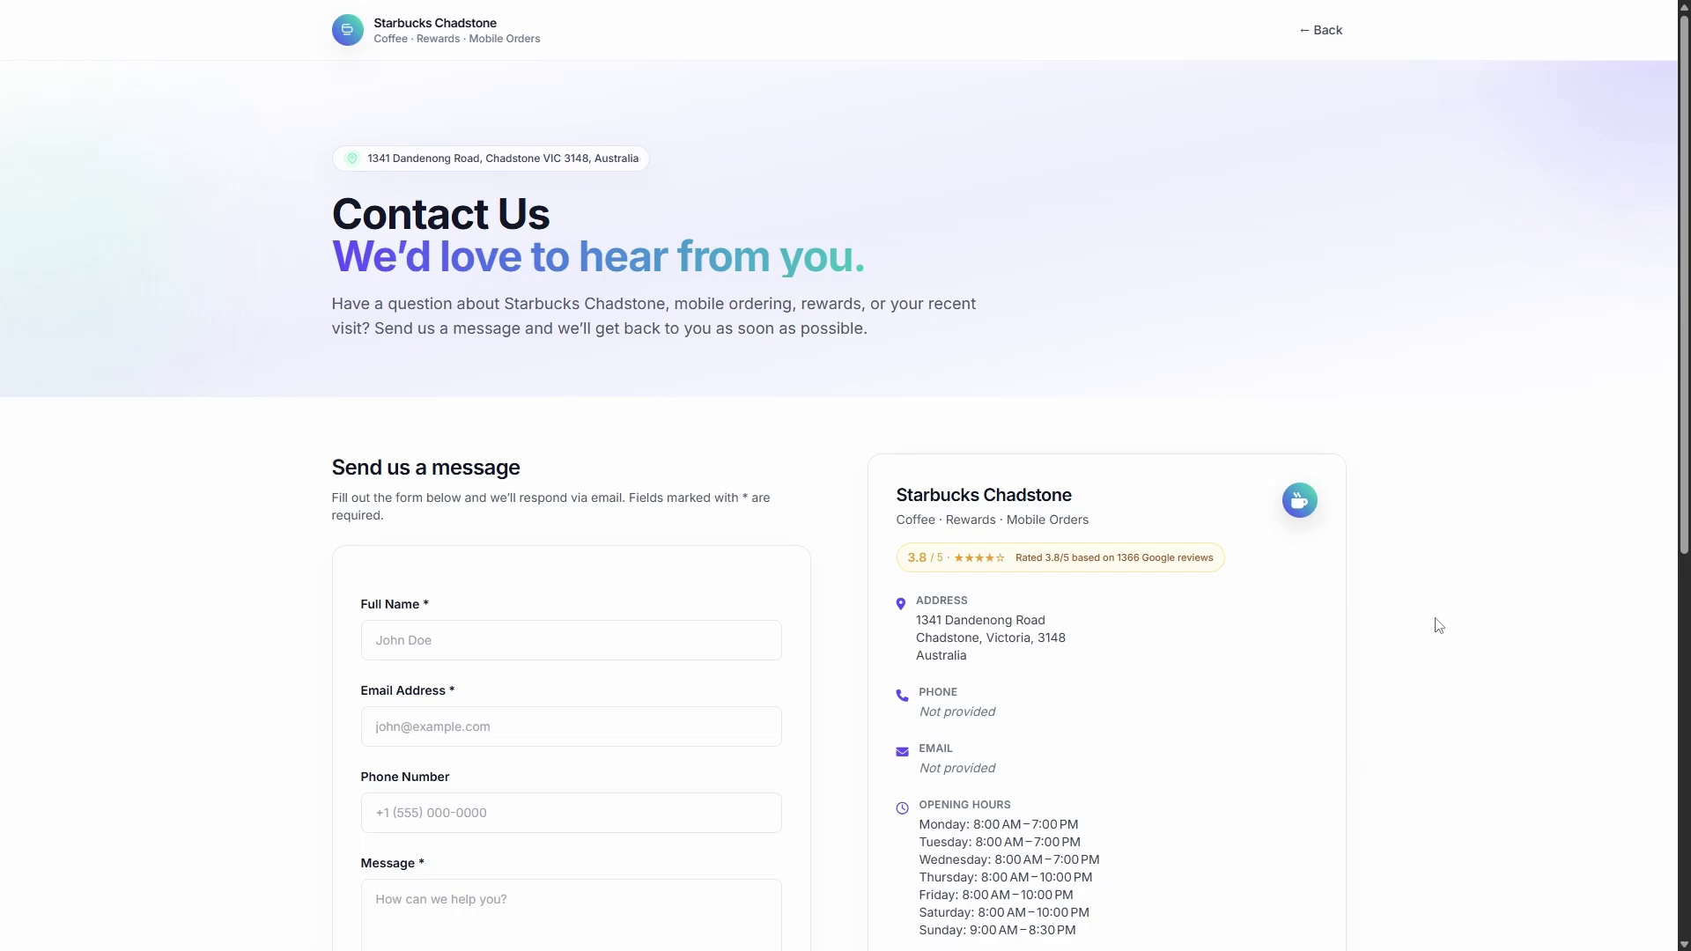
scroll(1435, 626, "down", 1)
scroll(1544, 668, "down", 5)
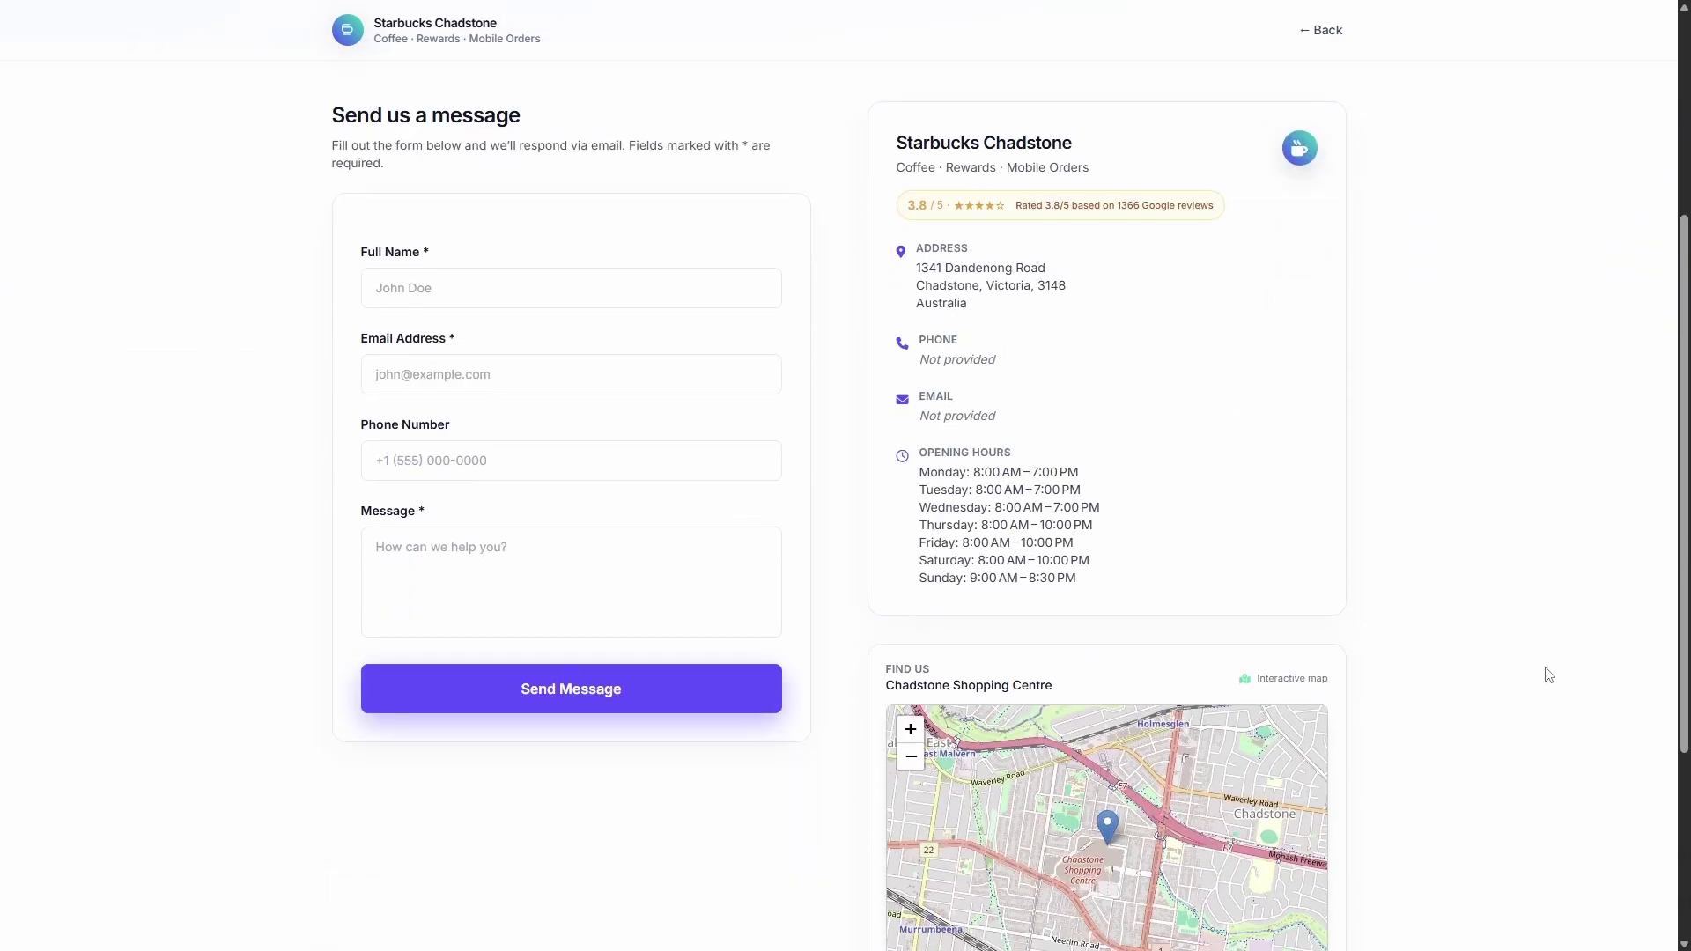
scroll(1544, 667, "up", 4)
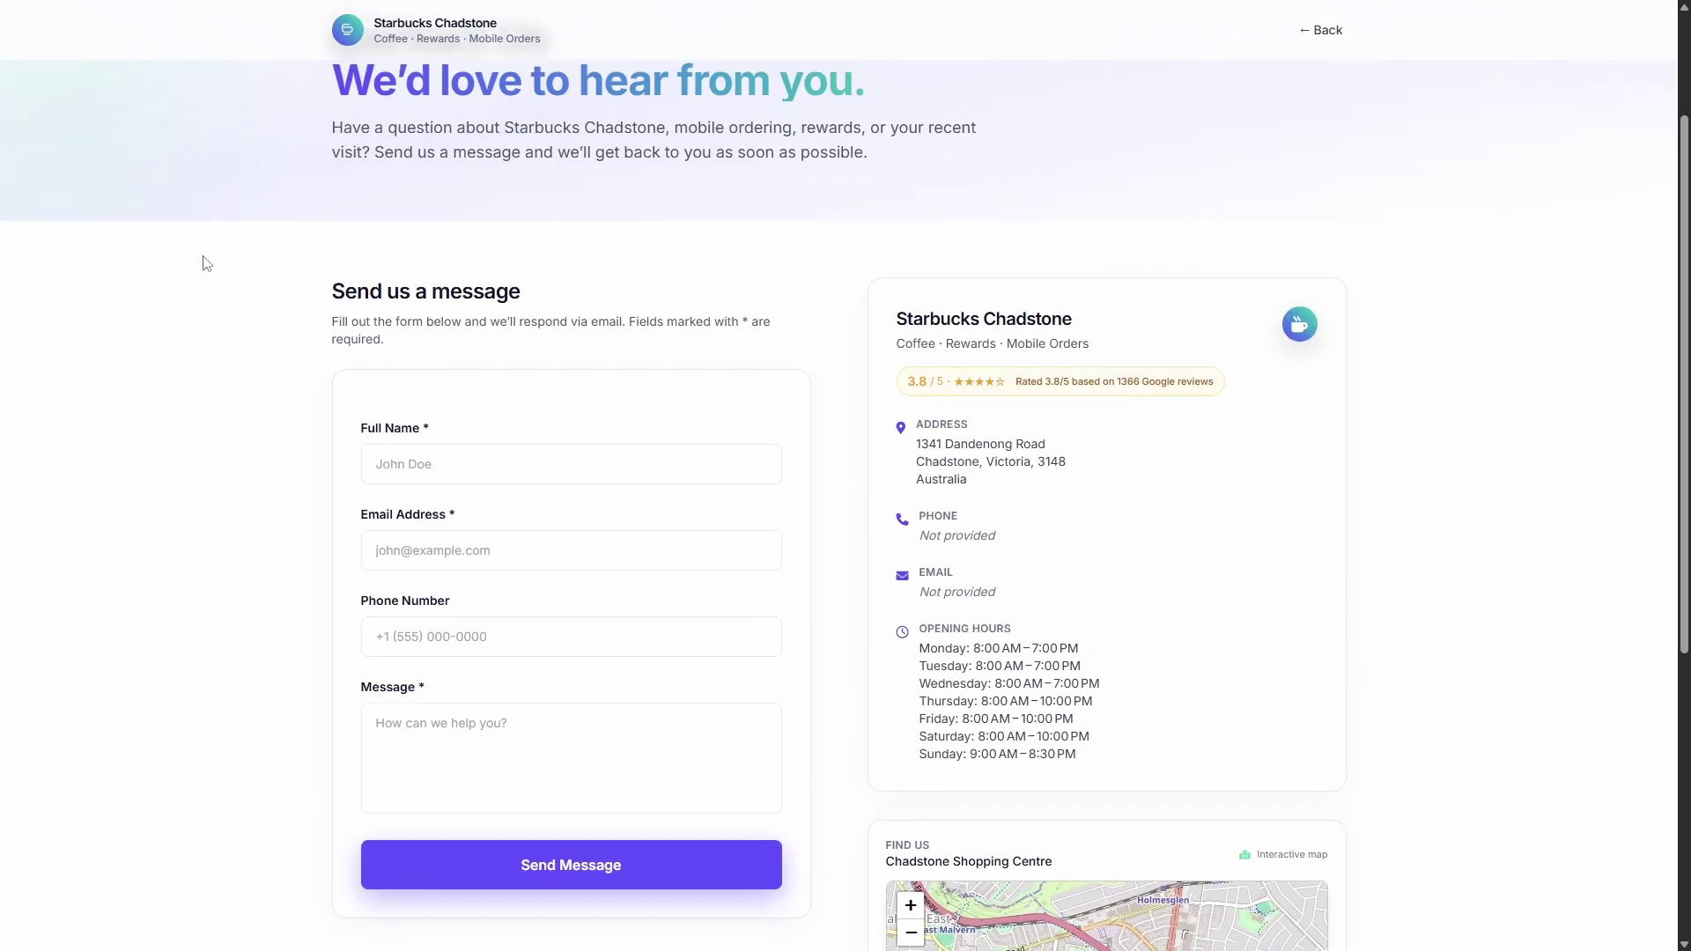
scroll(480, 468, "up", 2)
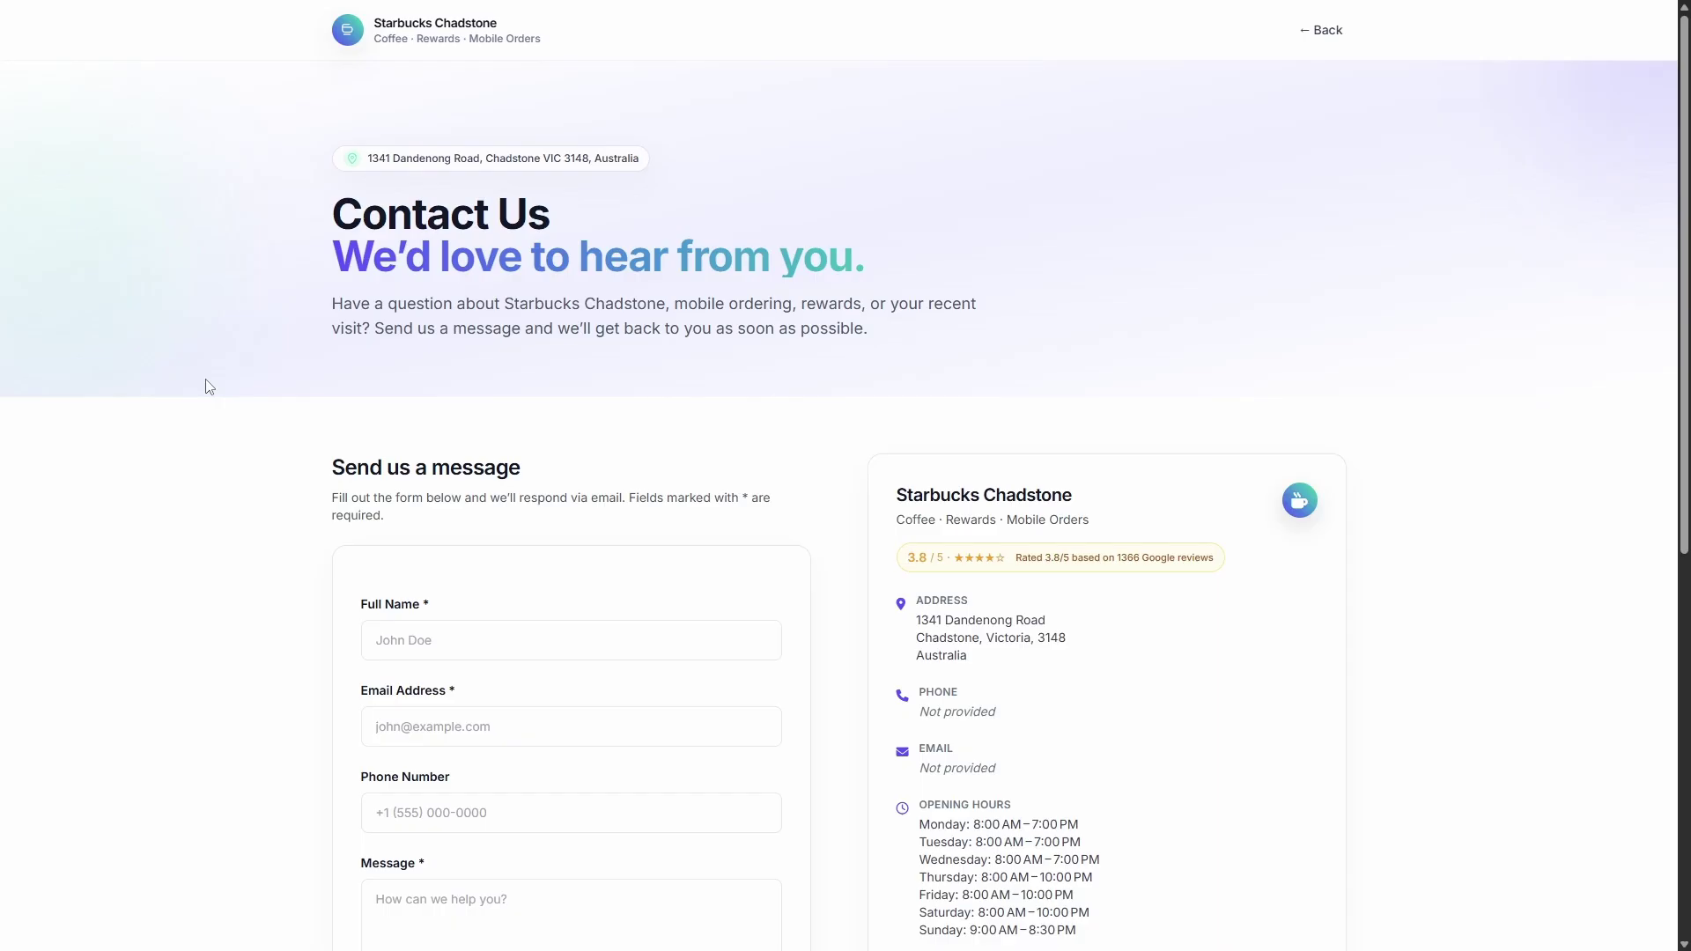
key("ctrl+w")
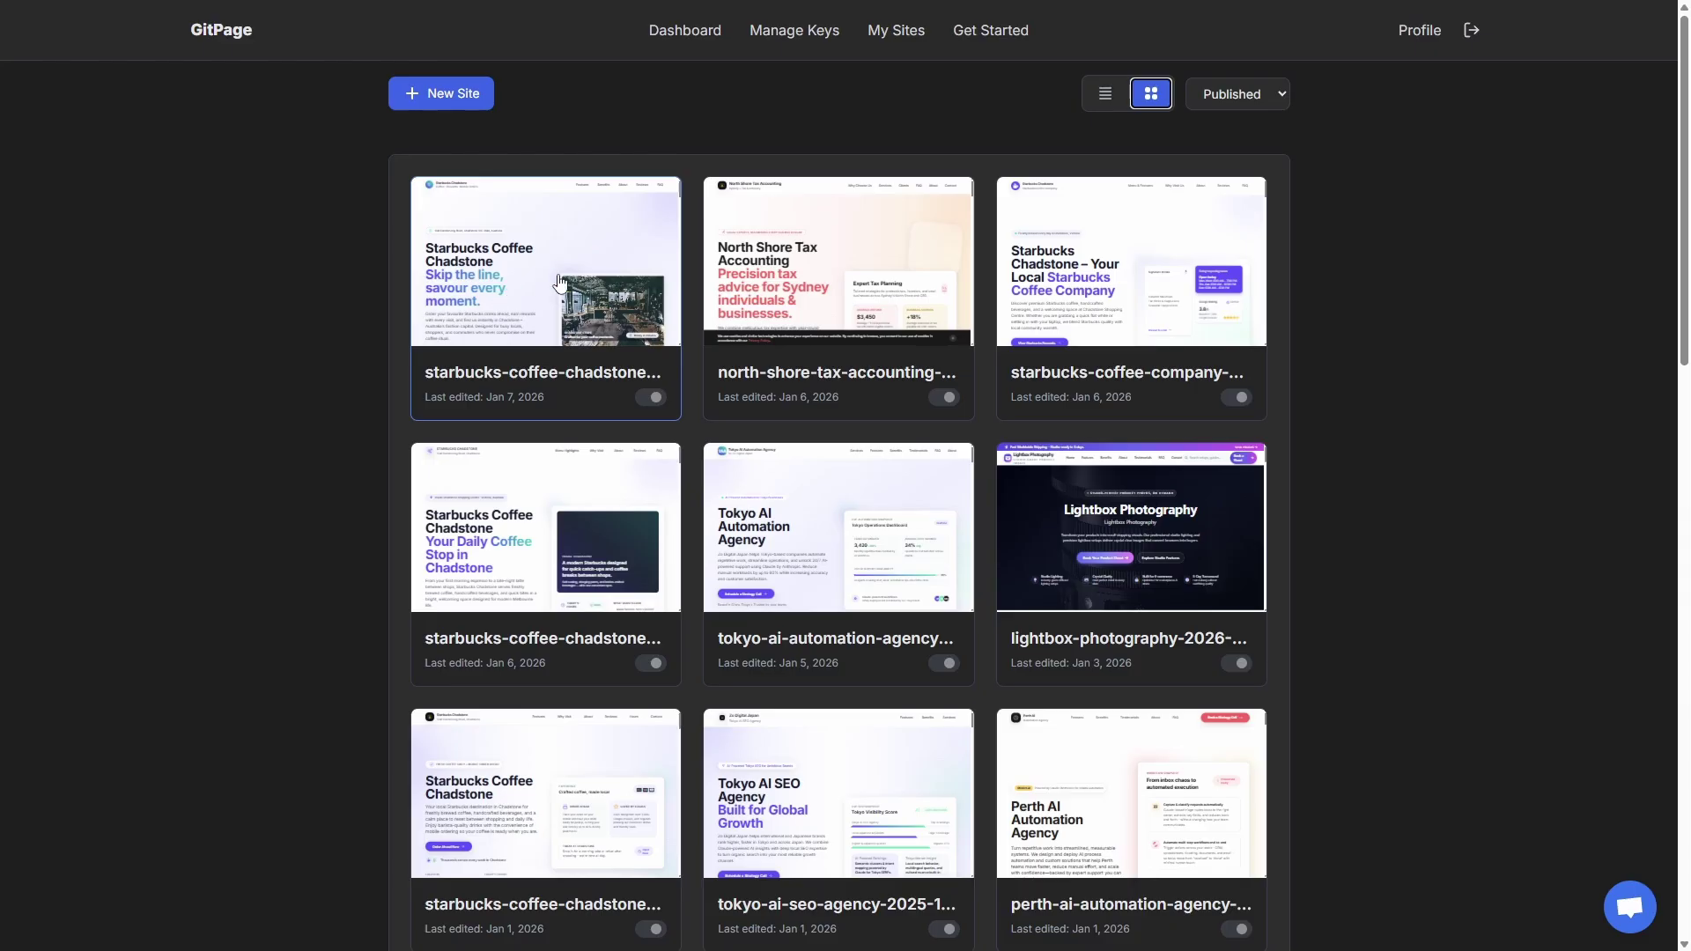
- Generate a robots.txt draft for the Starbucks Chadstone site
left_click(562, 281)
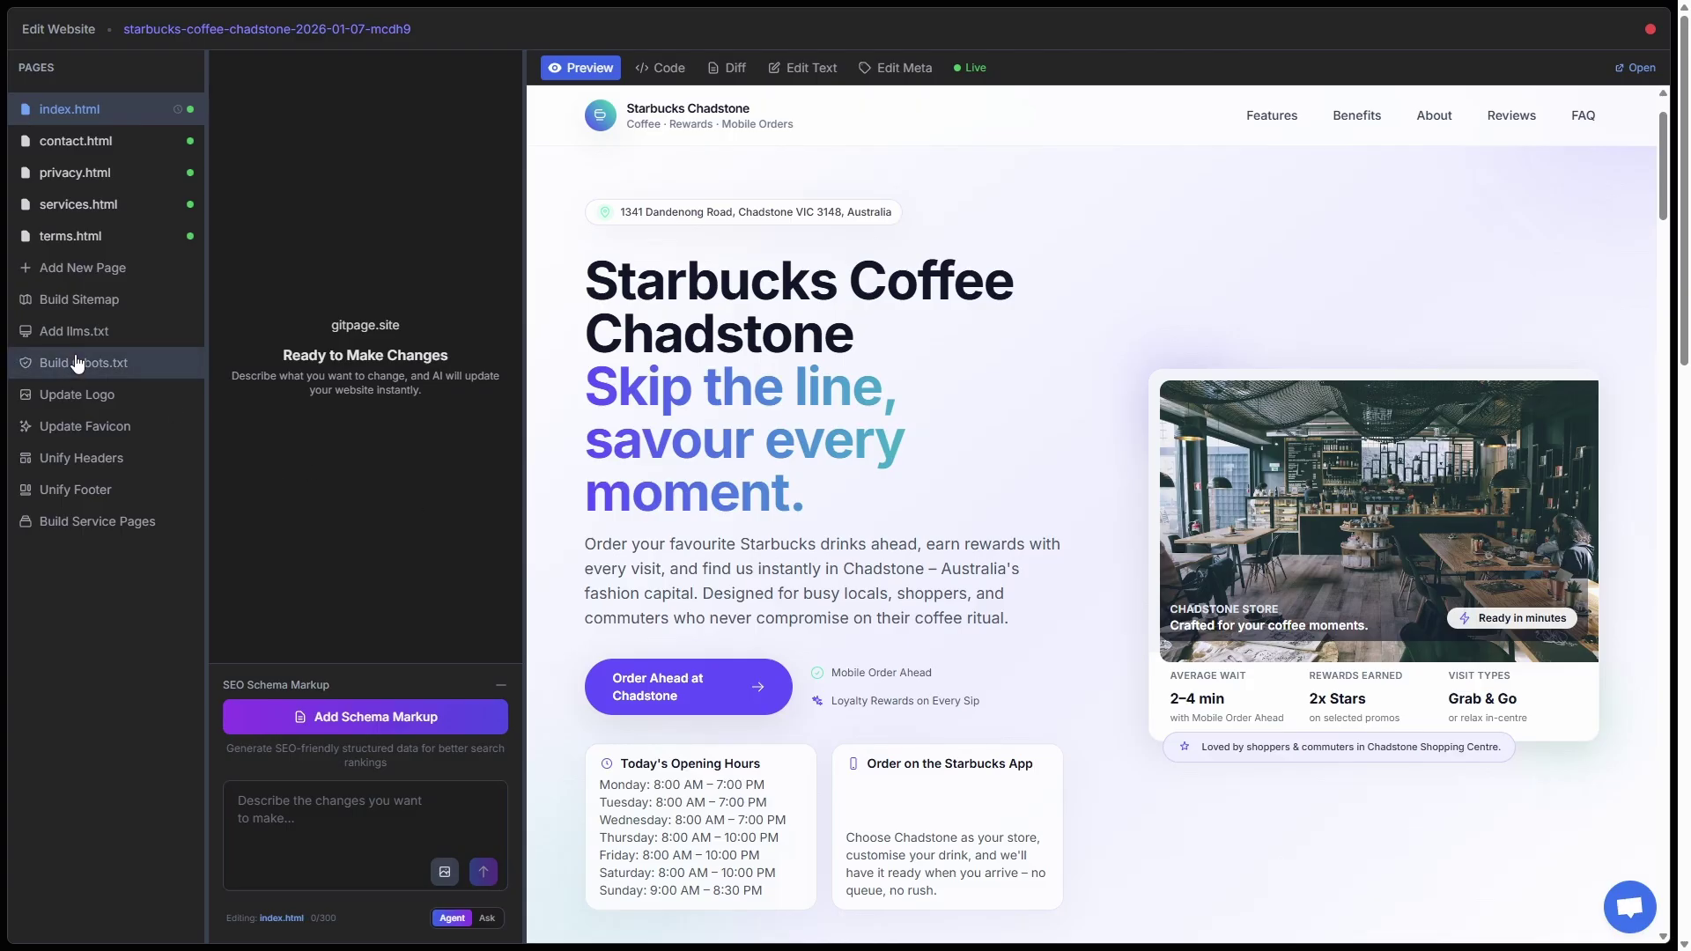
left_click(74, 363)
left_click(938, 655)
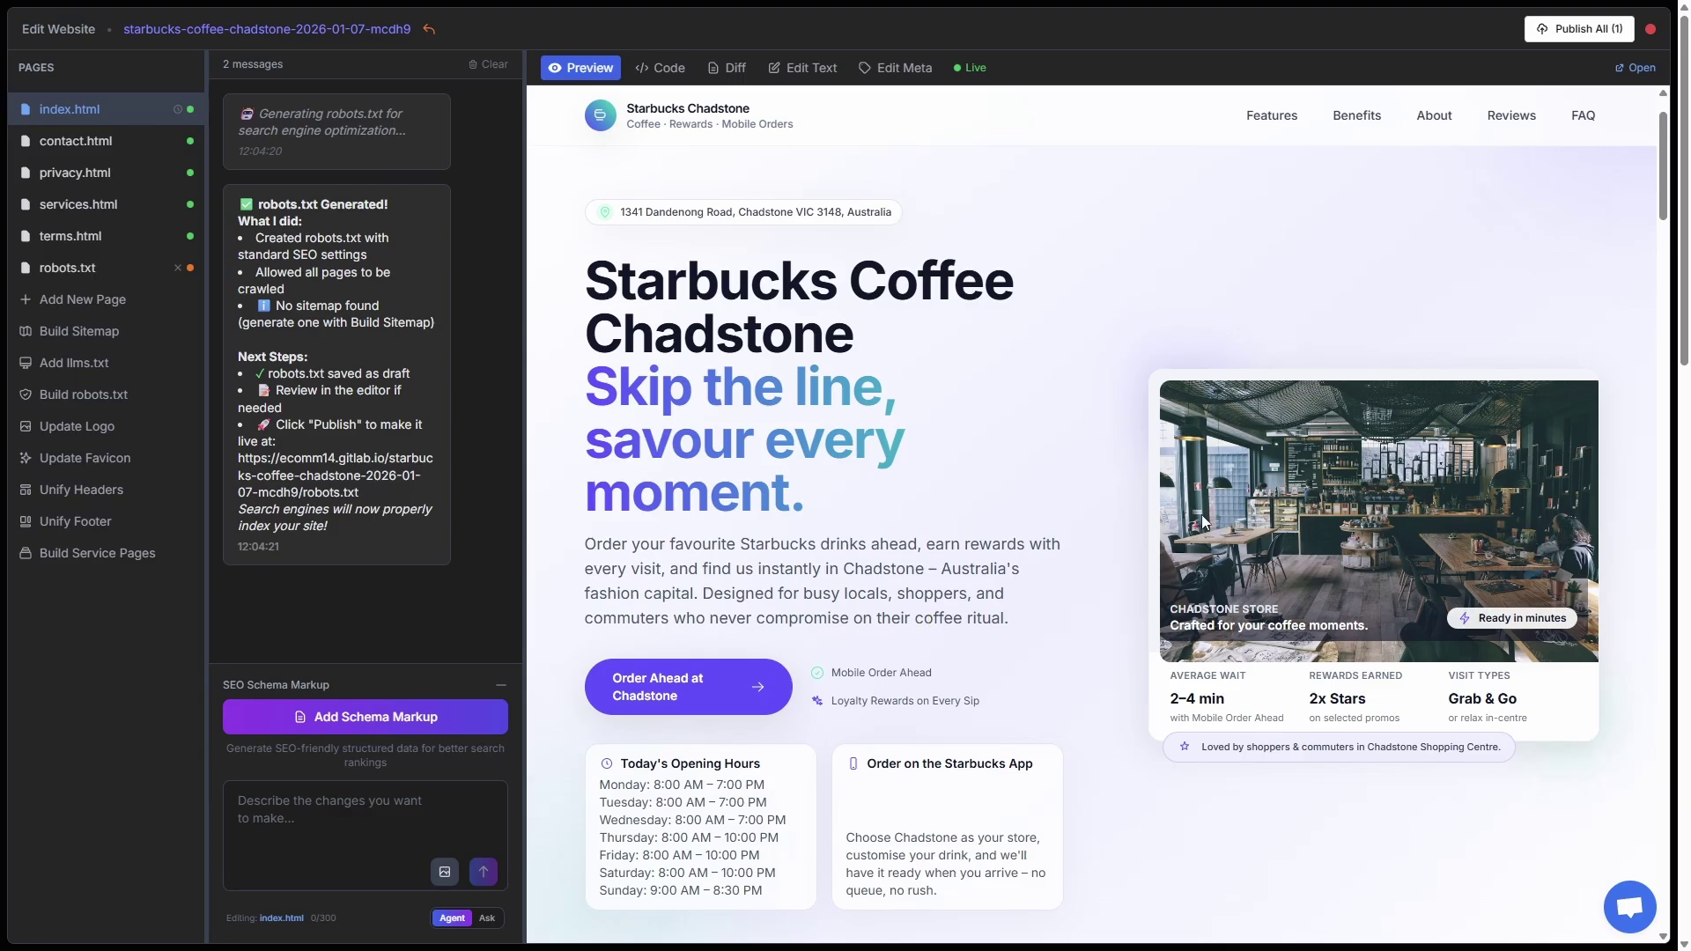
- Generate an llms.txt draft and add schema markup to the home page
left_click(83, 362)
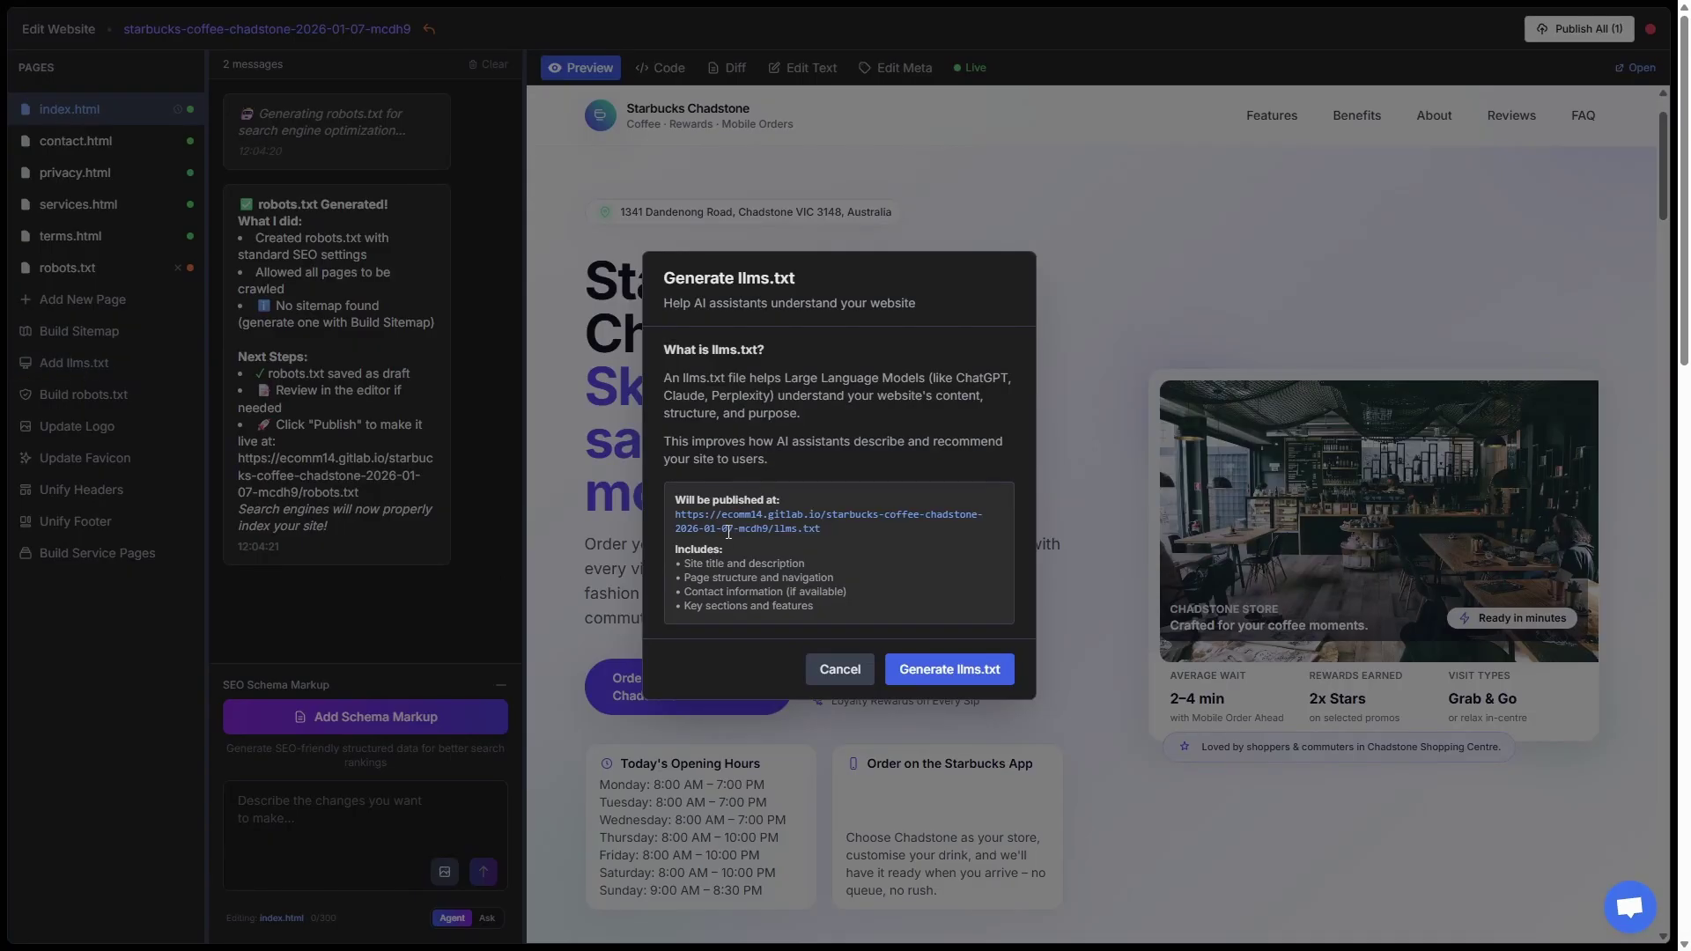
left_click(916, 667)
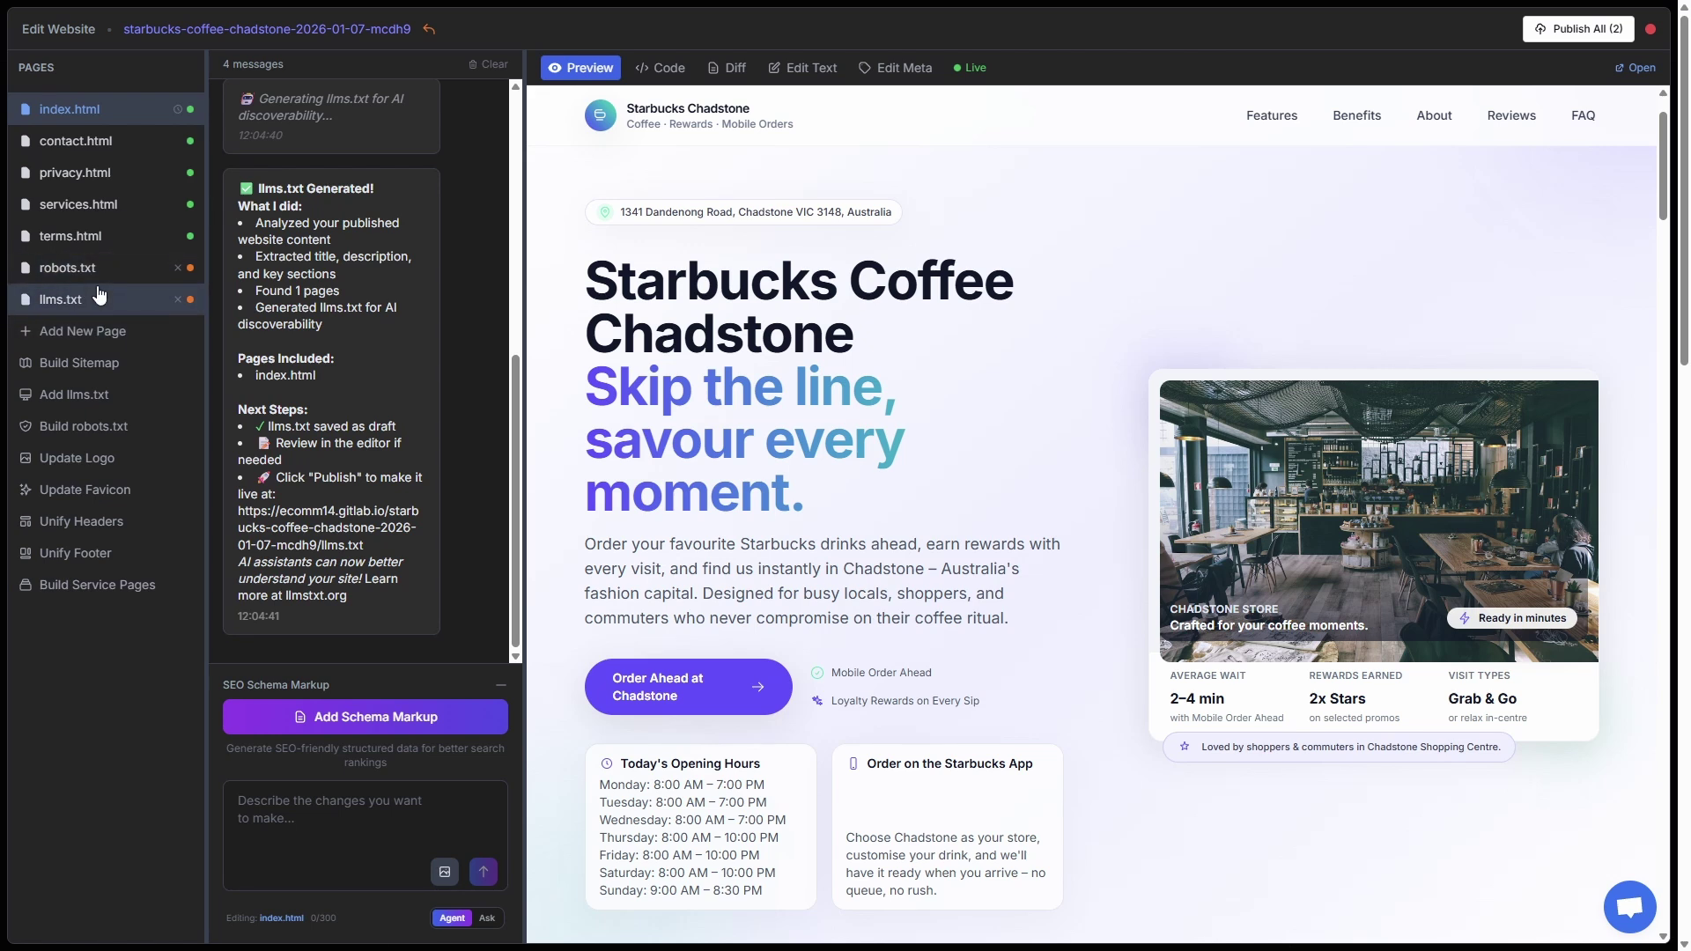
left_click(409, 717)
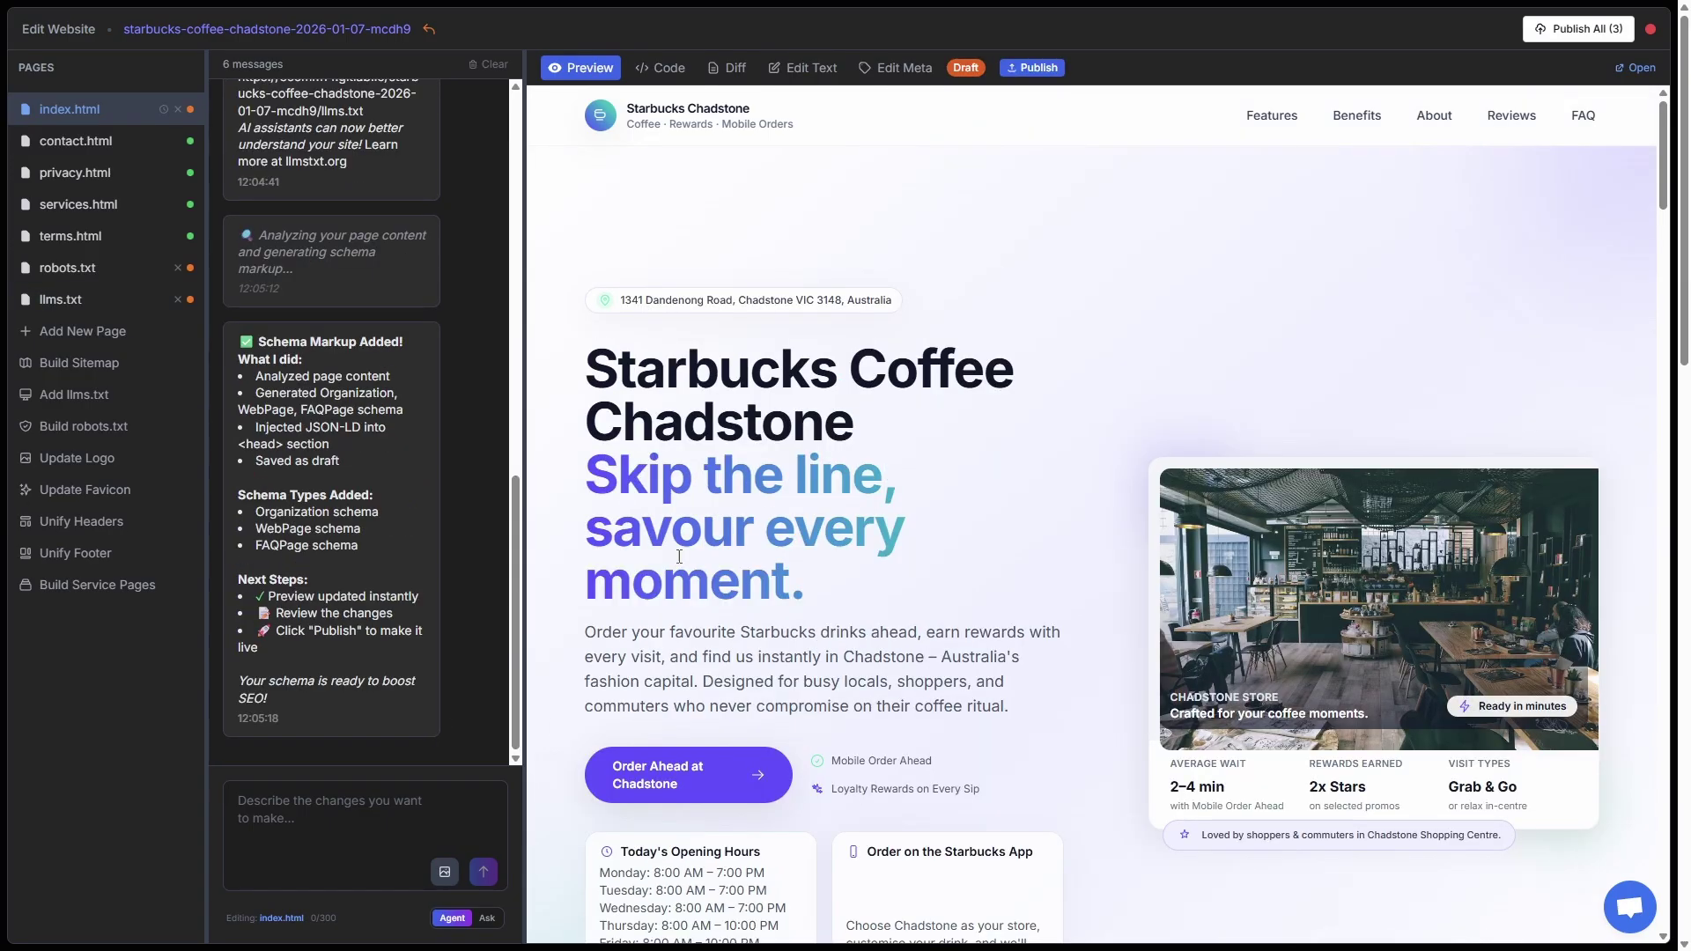
- Generate a sitemap.xml draft covering the site's five pages
left_click(77, 362)
left_click(936, 606)
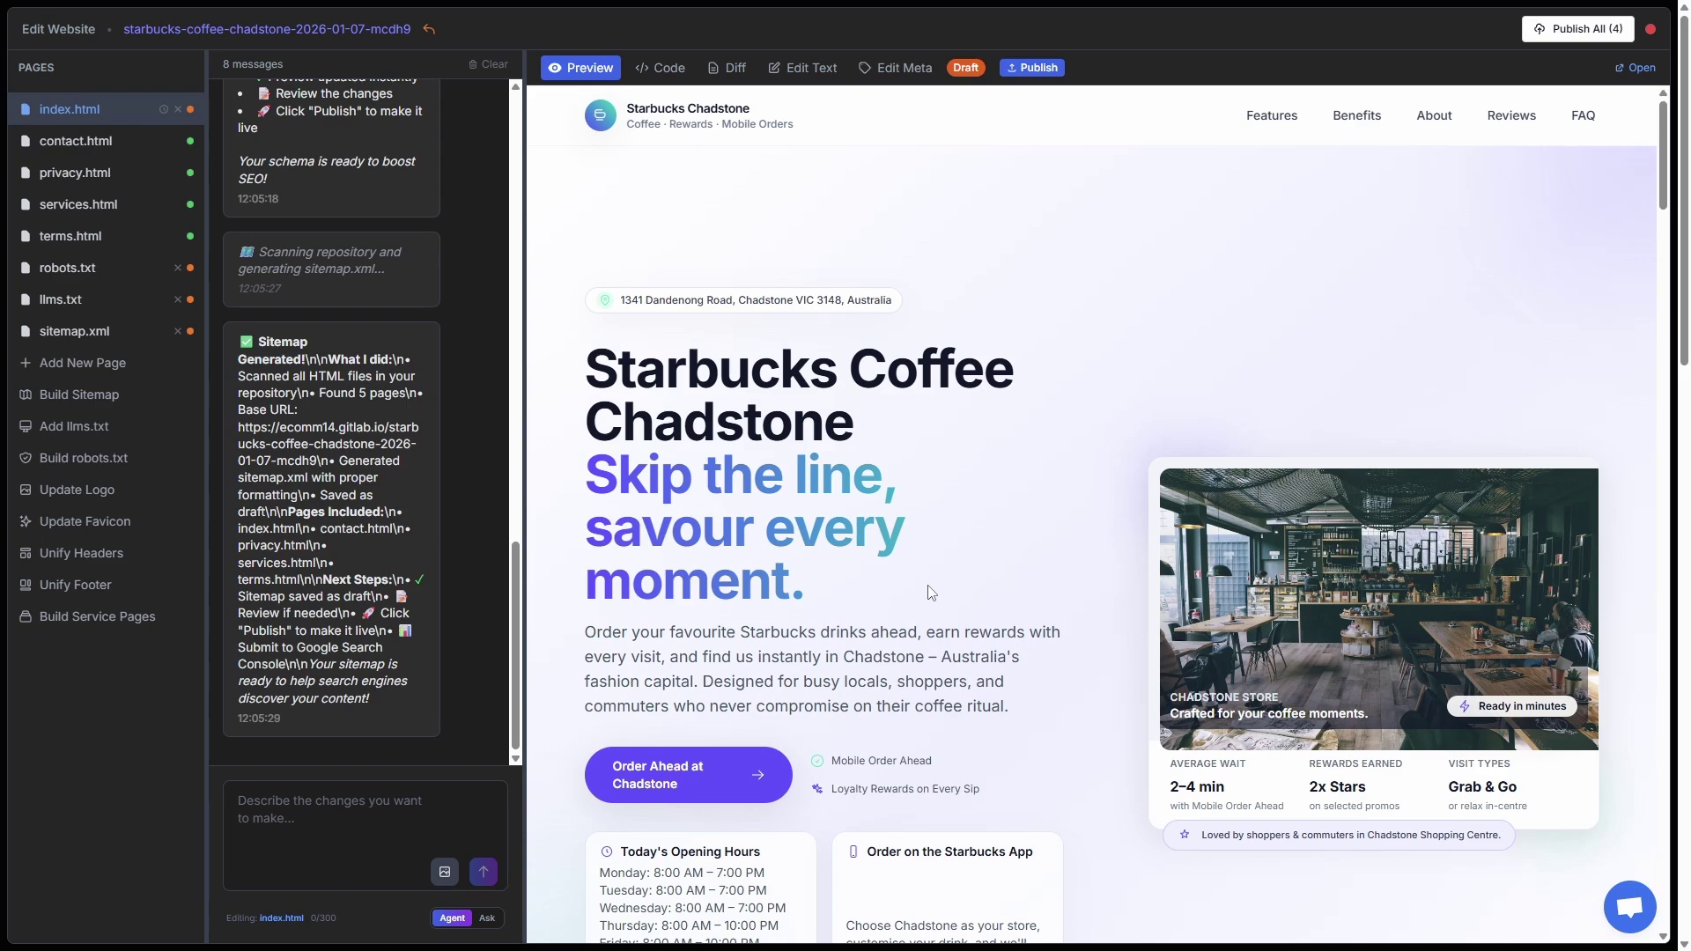
key("ctrl+Tab")
key("ctrl+Tab")
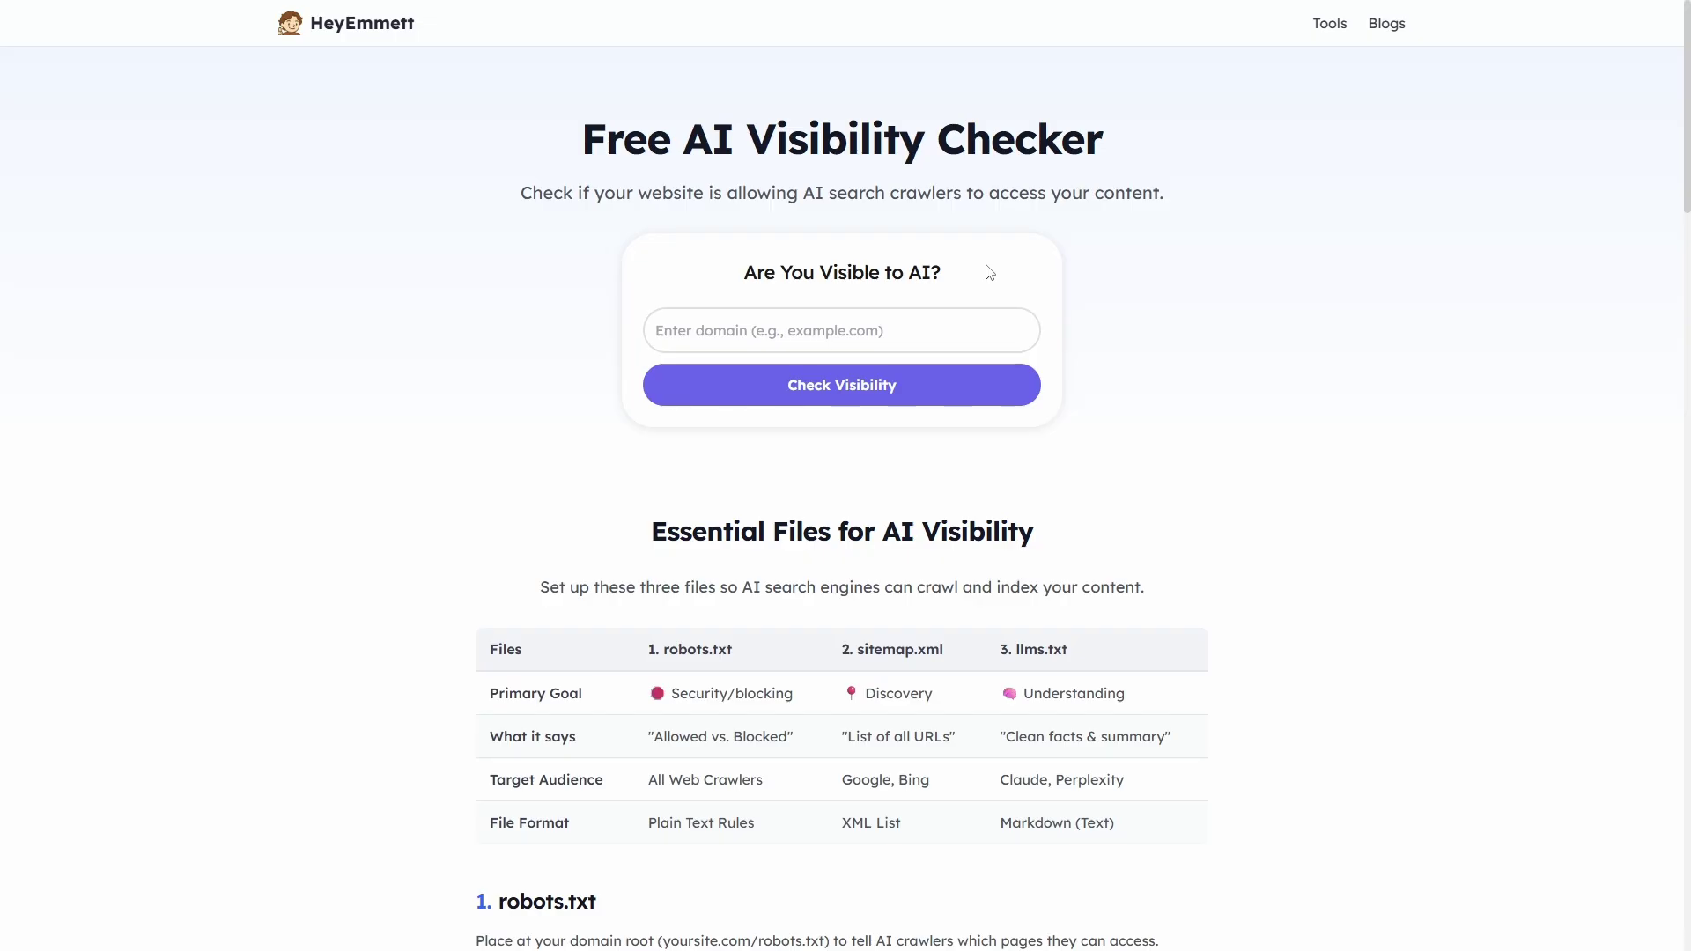
- Check the published site's URL and review results showing robots.txt, sitemap.xml and llms.txt missing
left_click(798, 334)
key("ctrl+v")
left_click(868, 384)
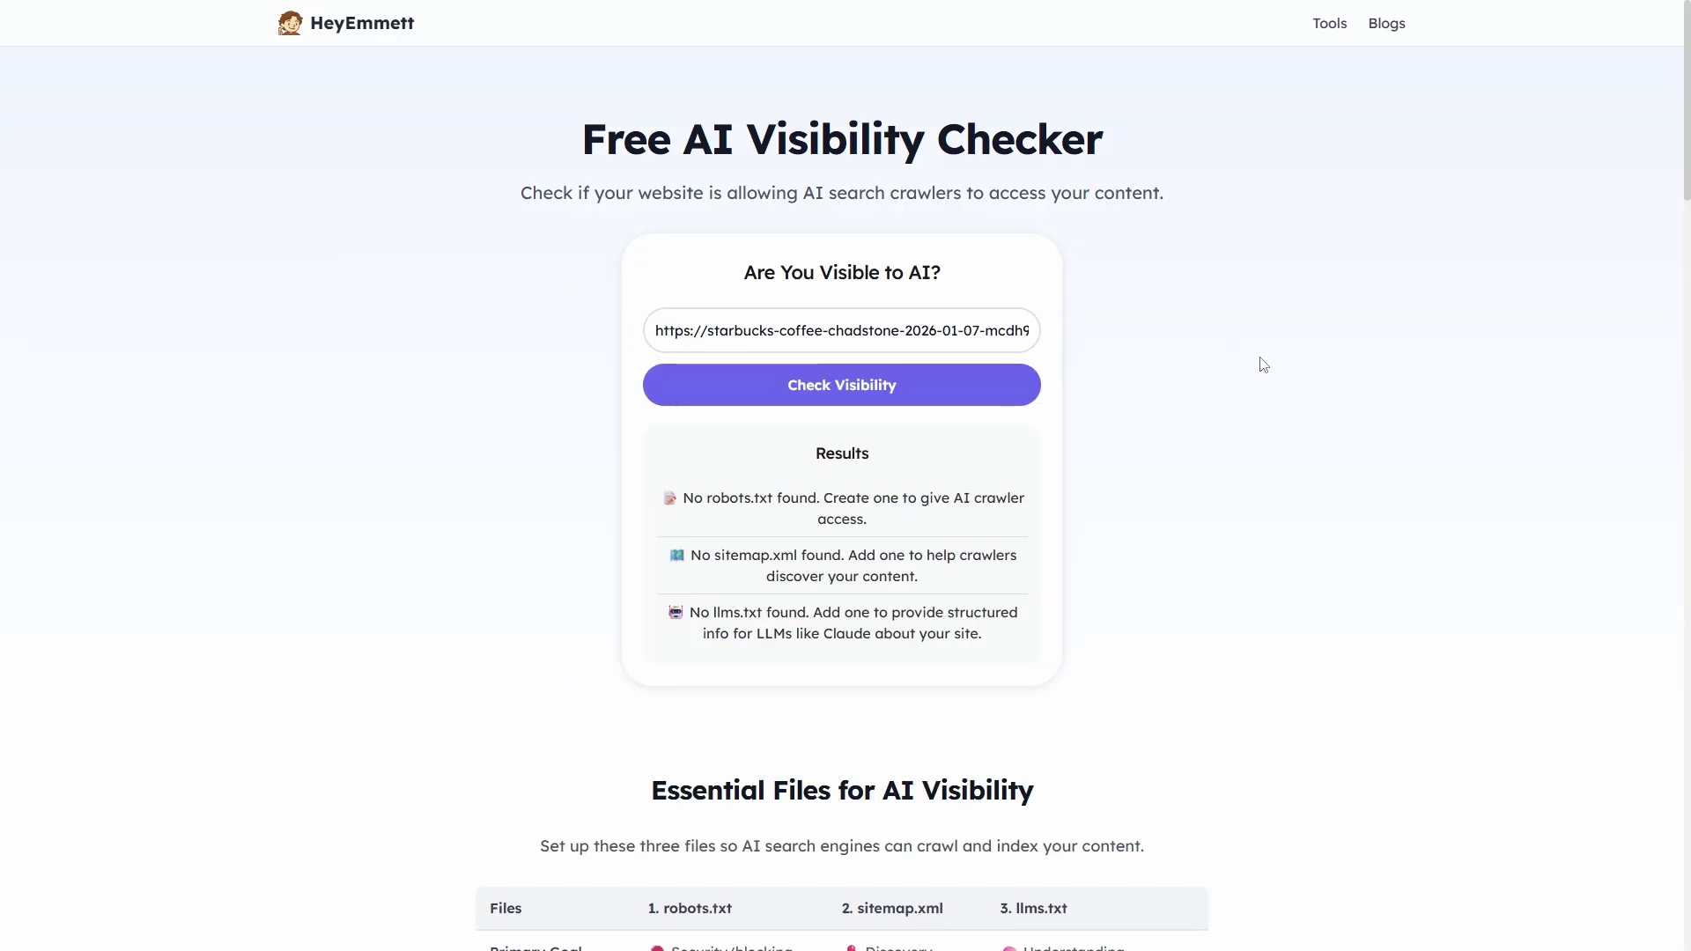
scroll(1260, 542, "down", 4)
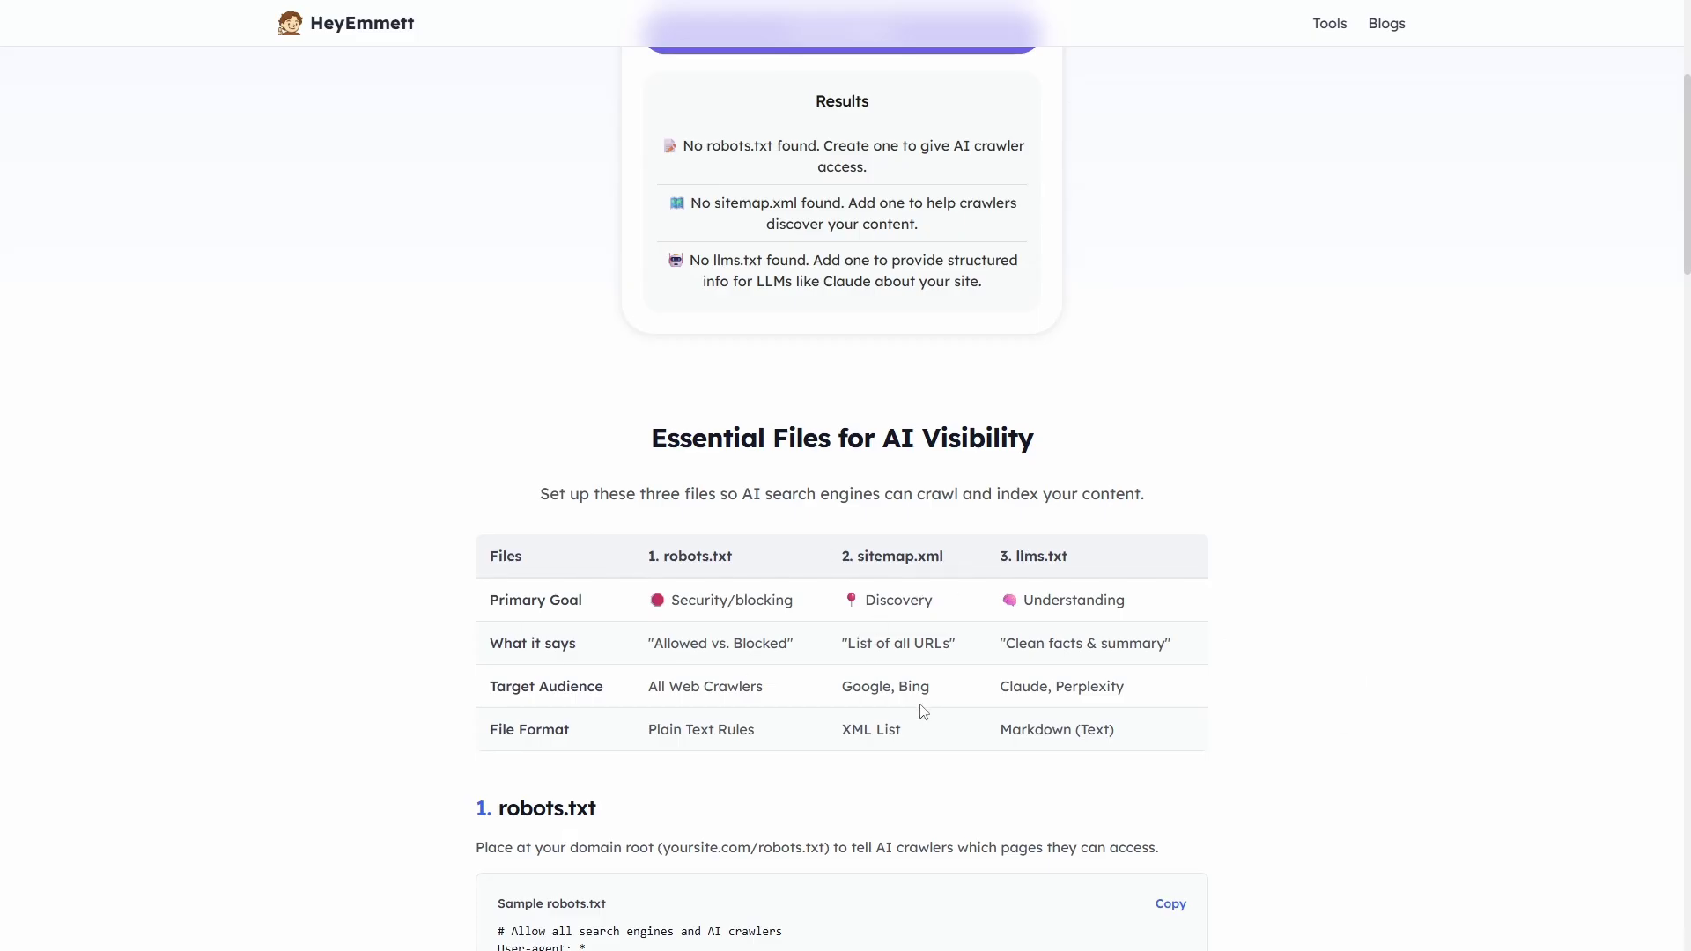
scroll(923, 711, "down", 5)
scroll(923, 711, "down", 4)
scroll(917, 709, "up", 11)
scroll(907, 727, "down", 2)
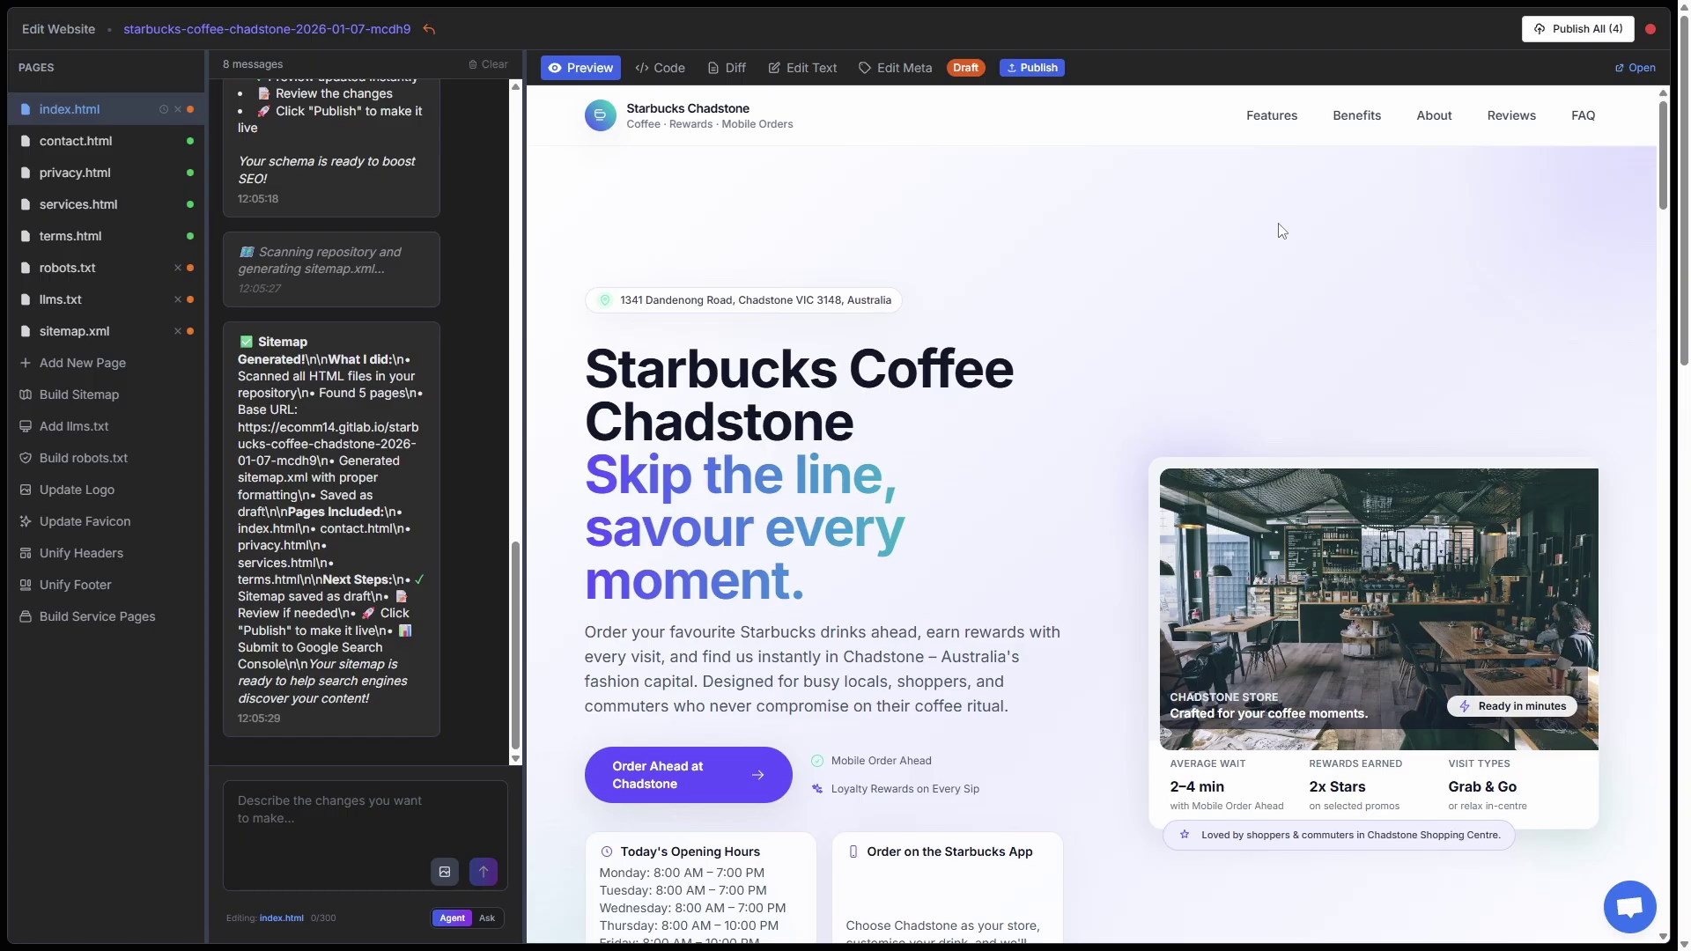
- Publish all four draft changes and view the live llms.txt file
left_click(1577, 29)
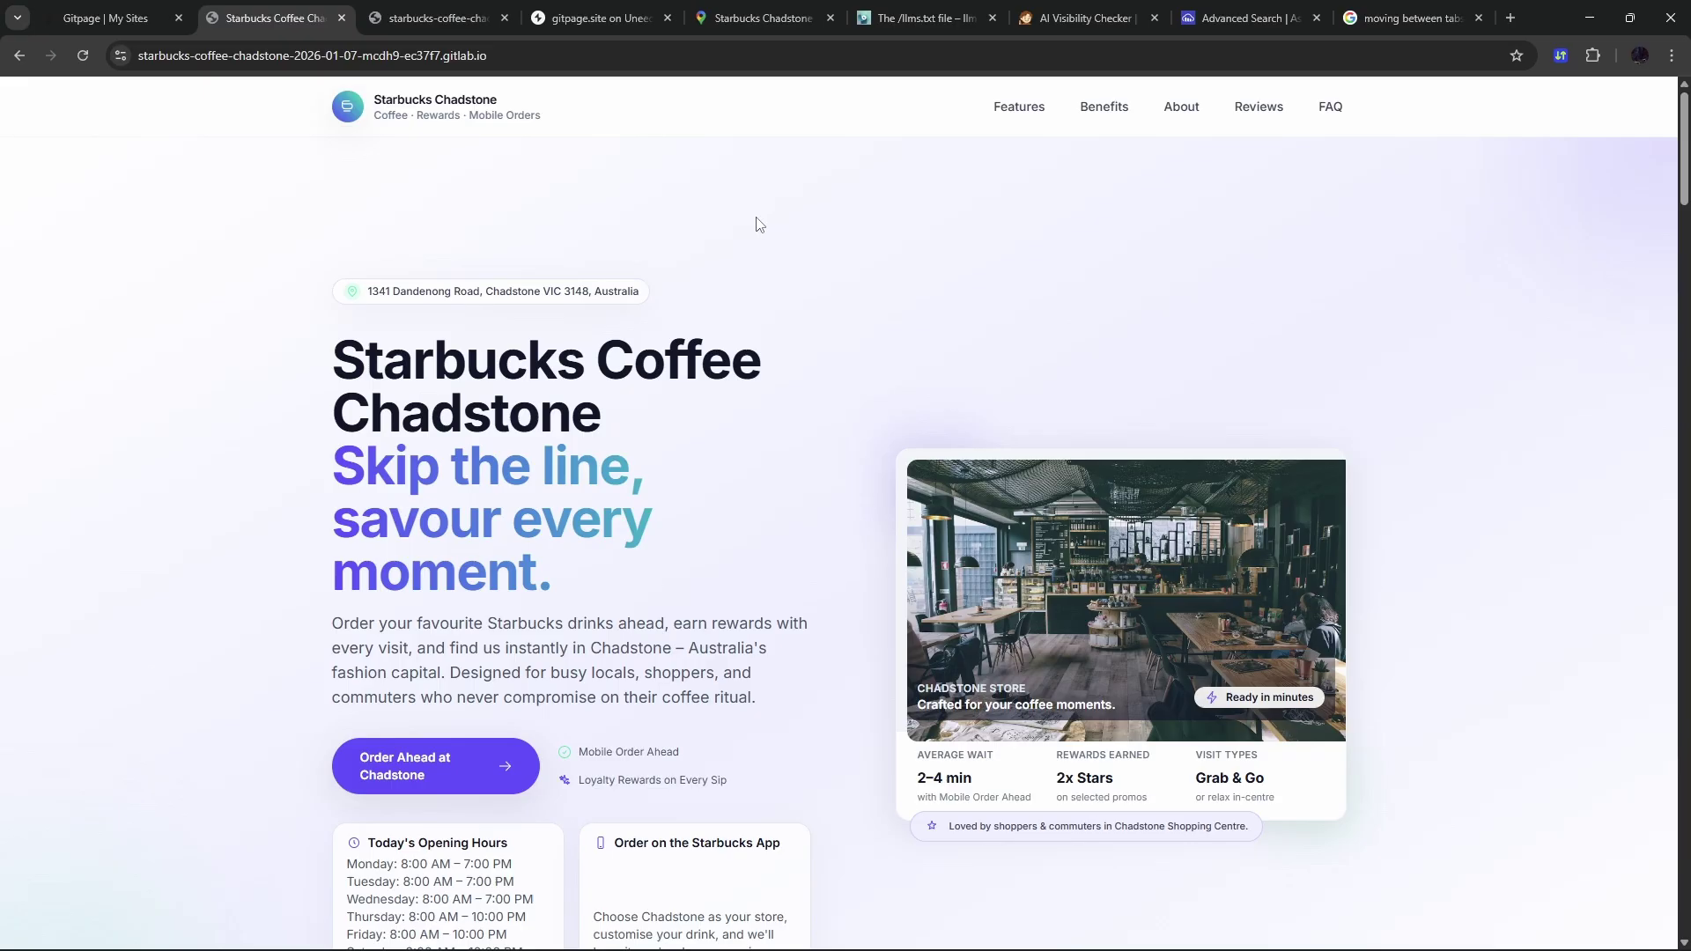
key("ctrl+Tab")
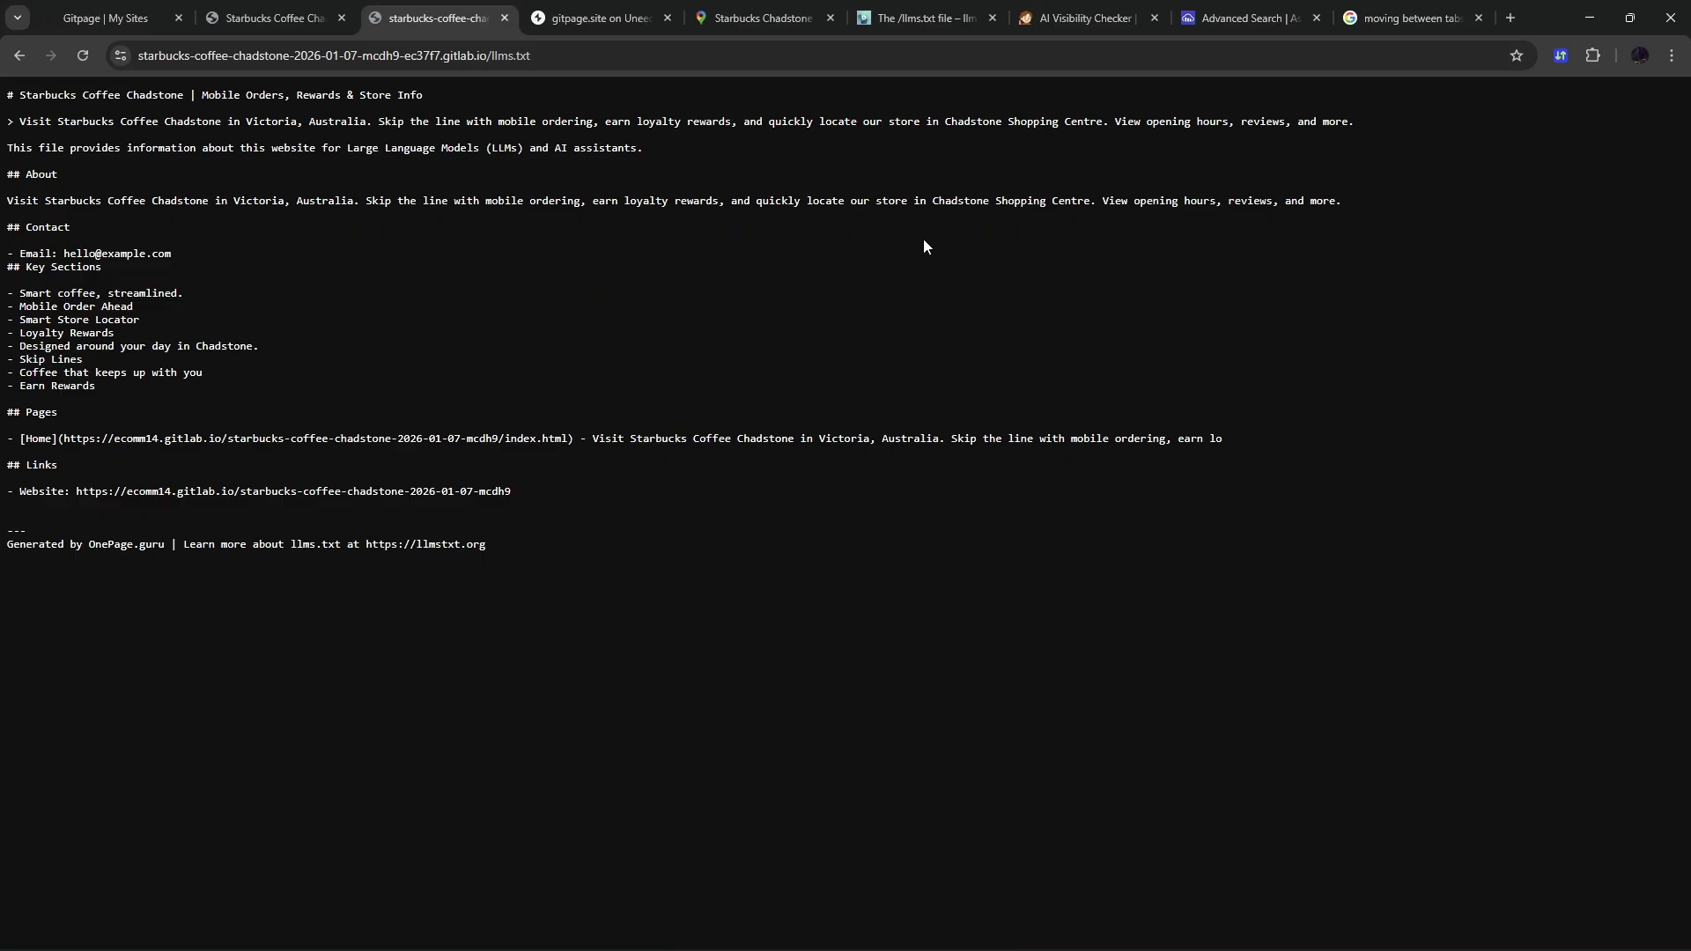
left_click(1070, 18)
- Rerun the check and highlight the crawler access, sitemap.xml and llms.txt detected results
scroll(1140, 384, "up", 2)
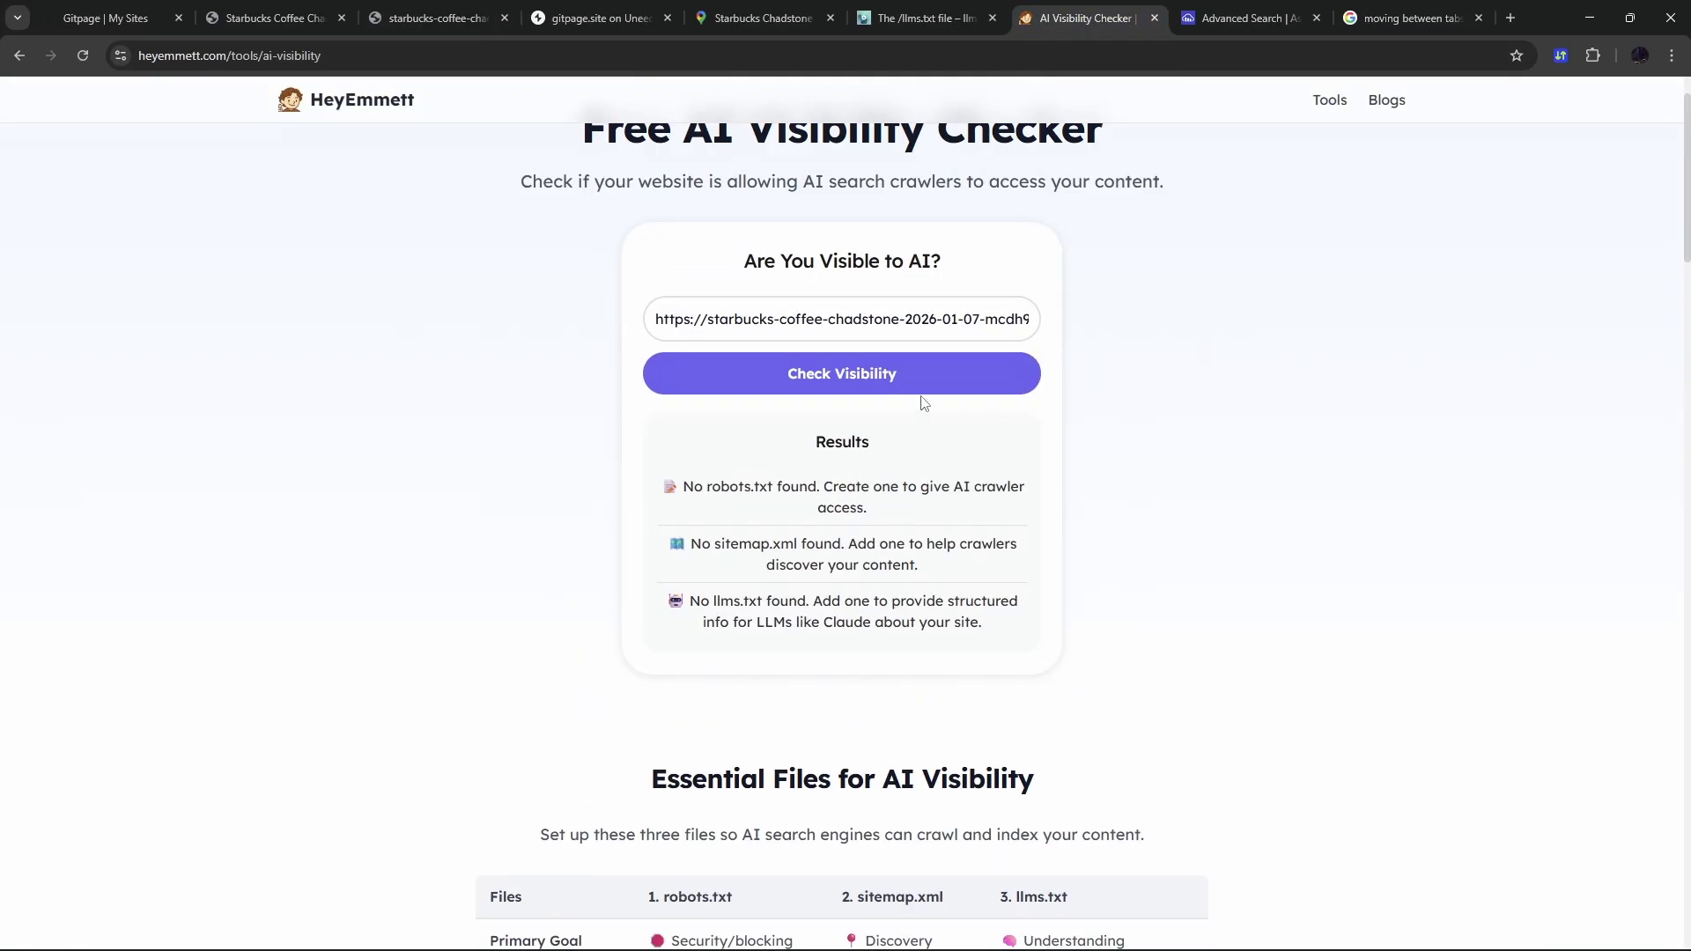
left_click(894, 383)
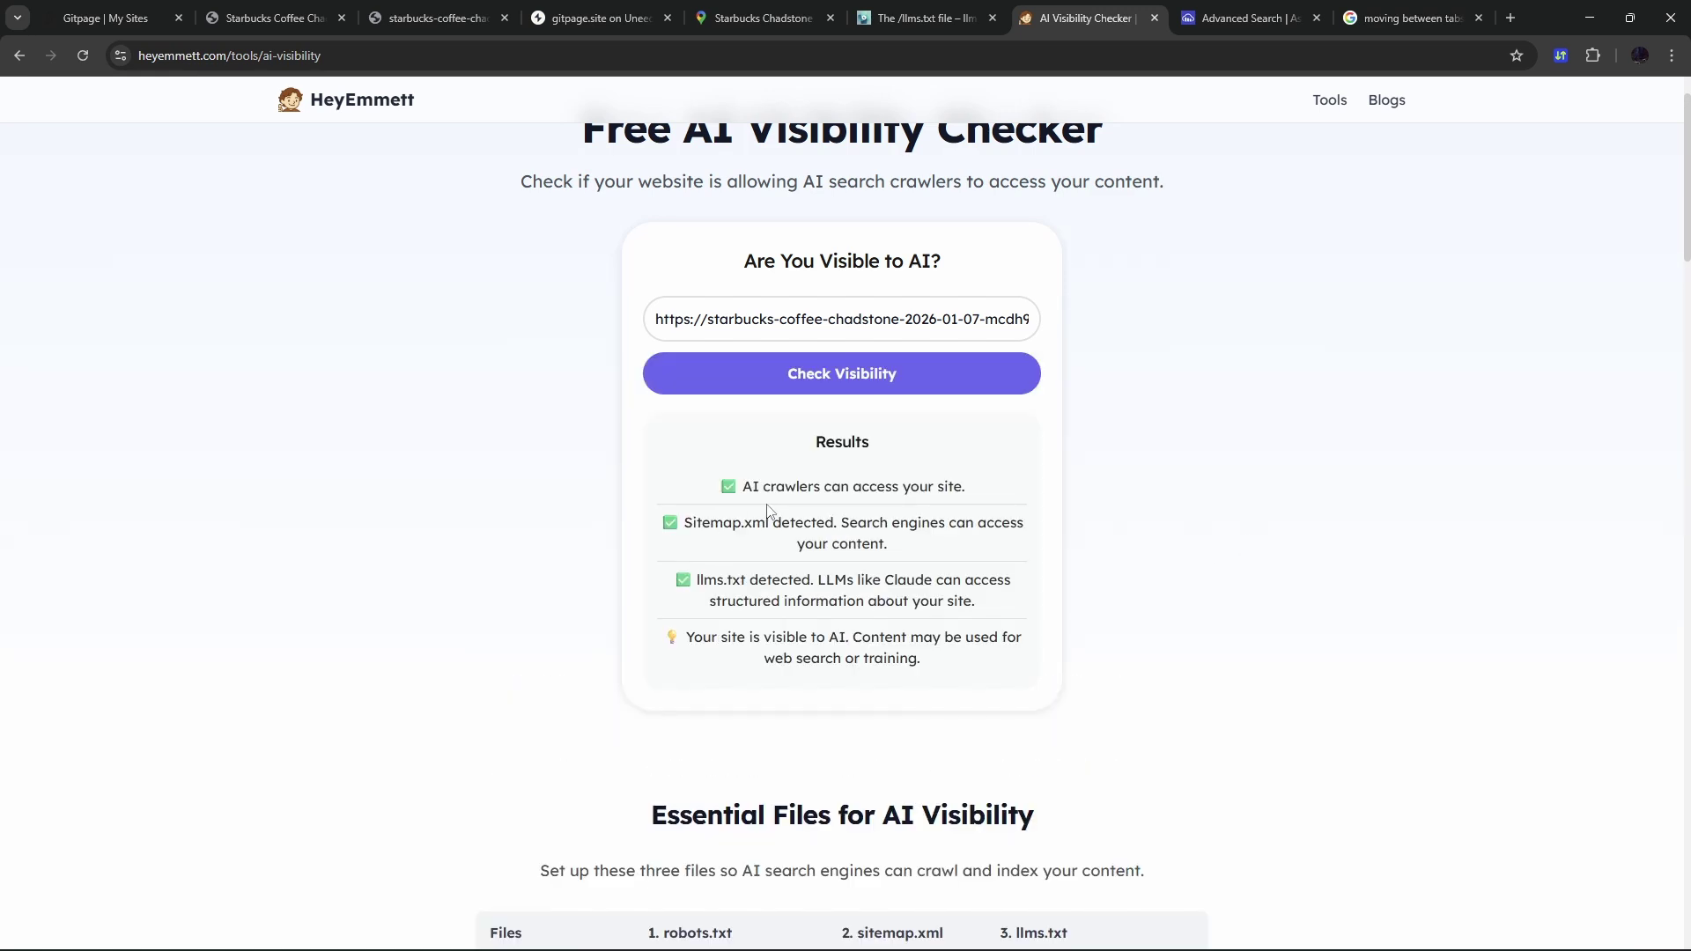
left_click_drag(742, 487, 984, 493)
left_click_drag(684, 525, 829, 563)
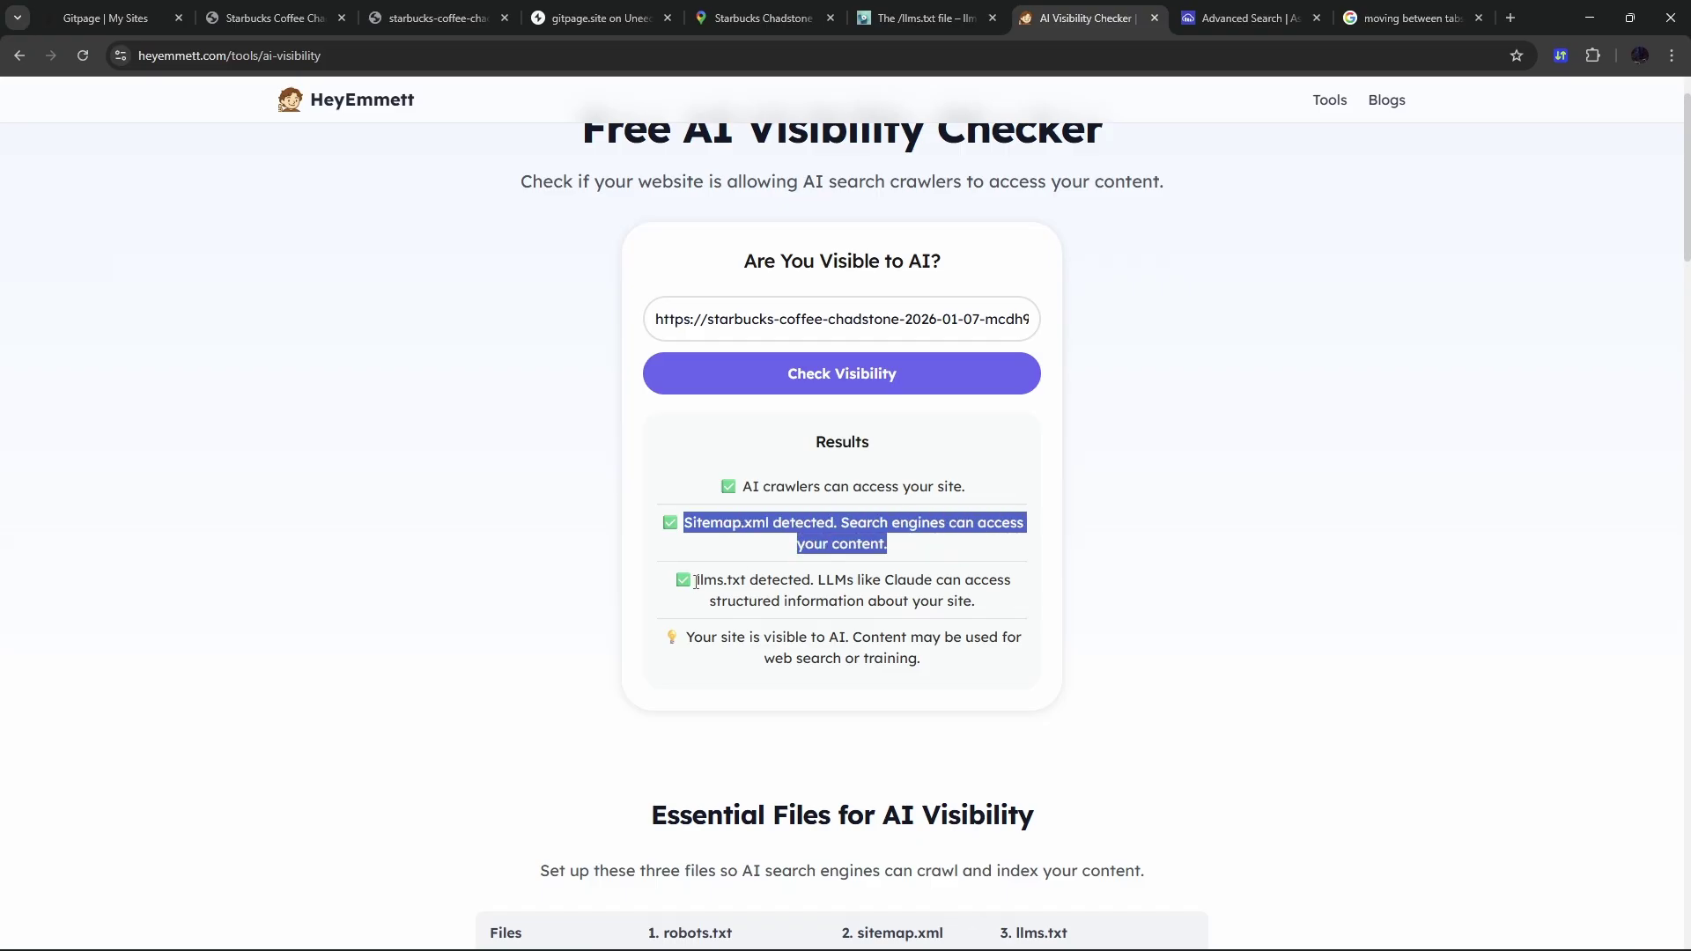
left_click_drag(696, 579, 1000, 593)
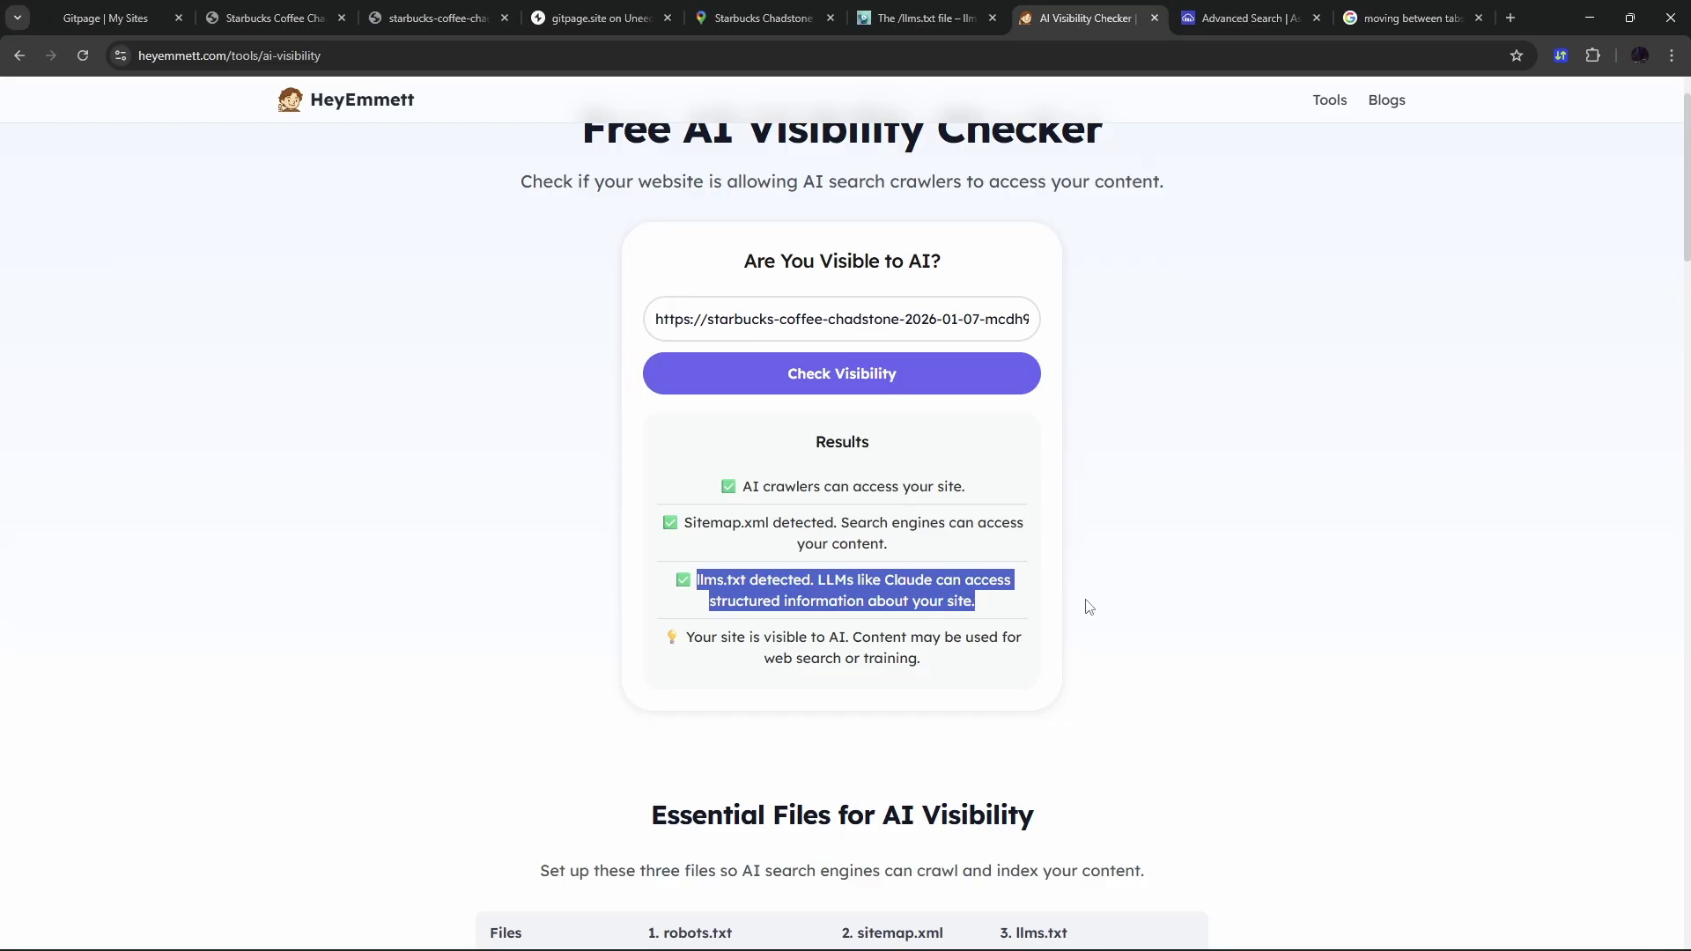
key("ctrl+1")
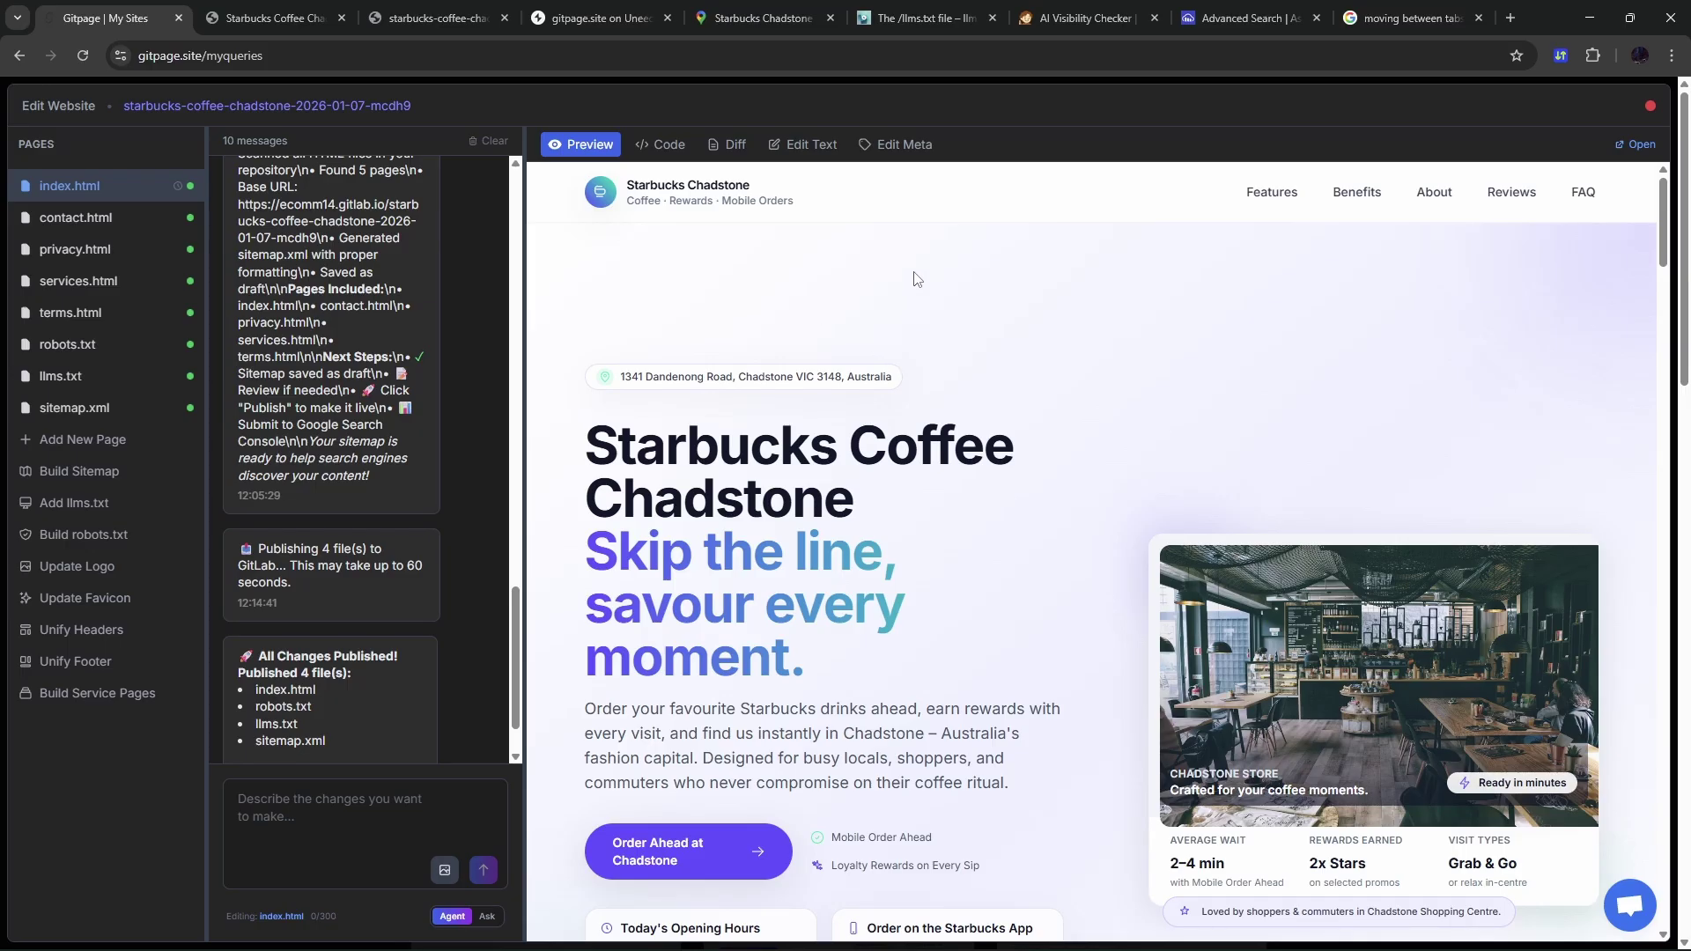
- Save the AI-suggested meta title 'Starbucks Chadstone | Mobile Order & Rewards' and new description
left_click(895, 144)
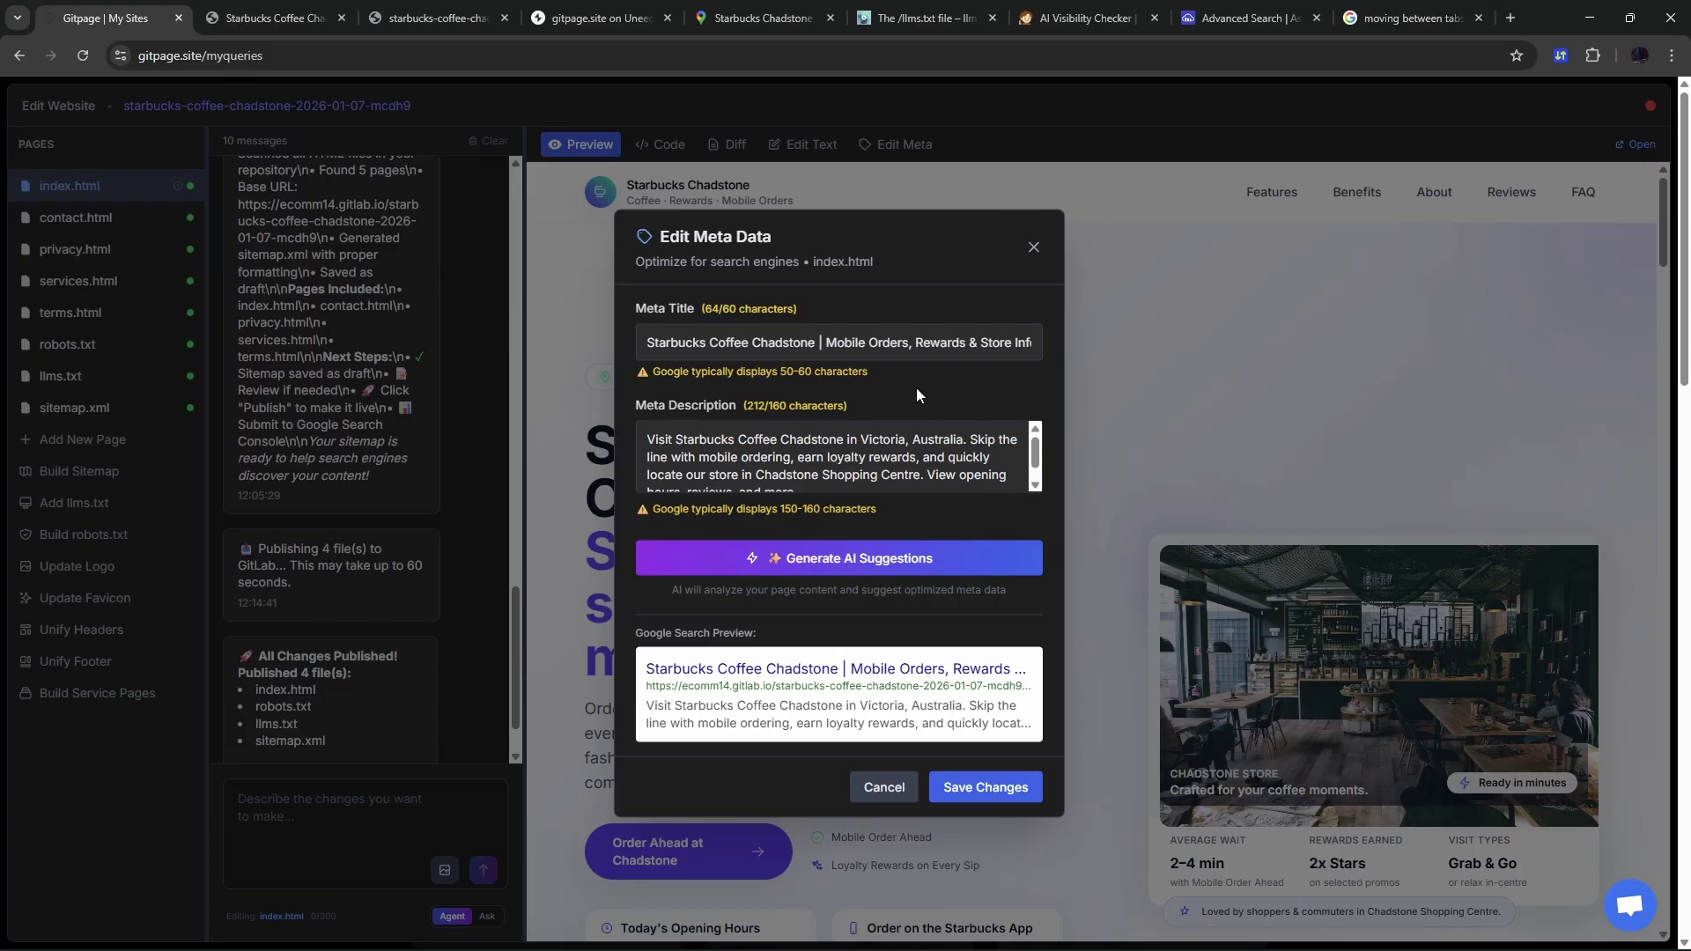
left_click(881, 562)
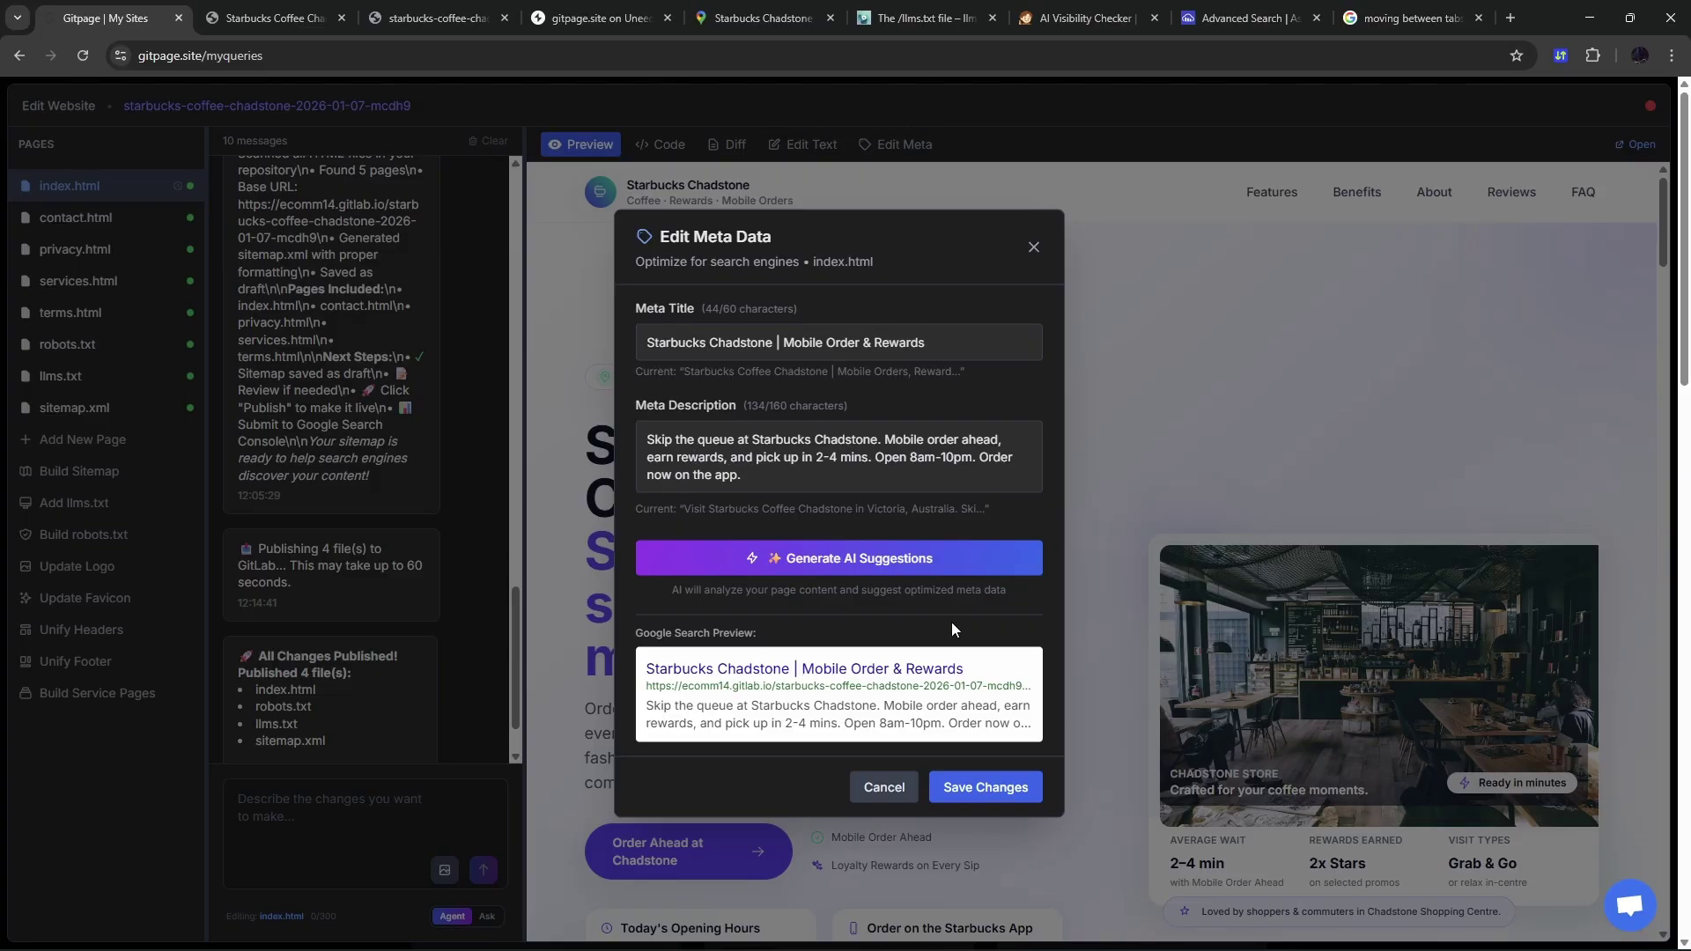
left_click(976, 788)
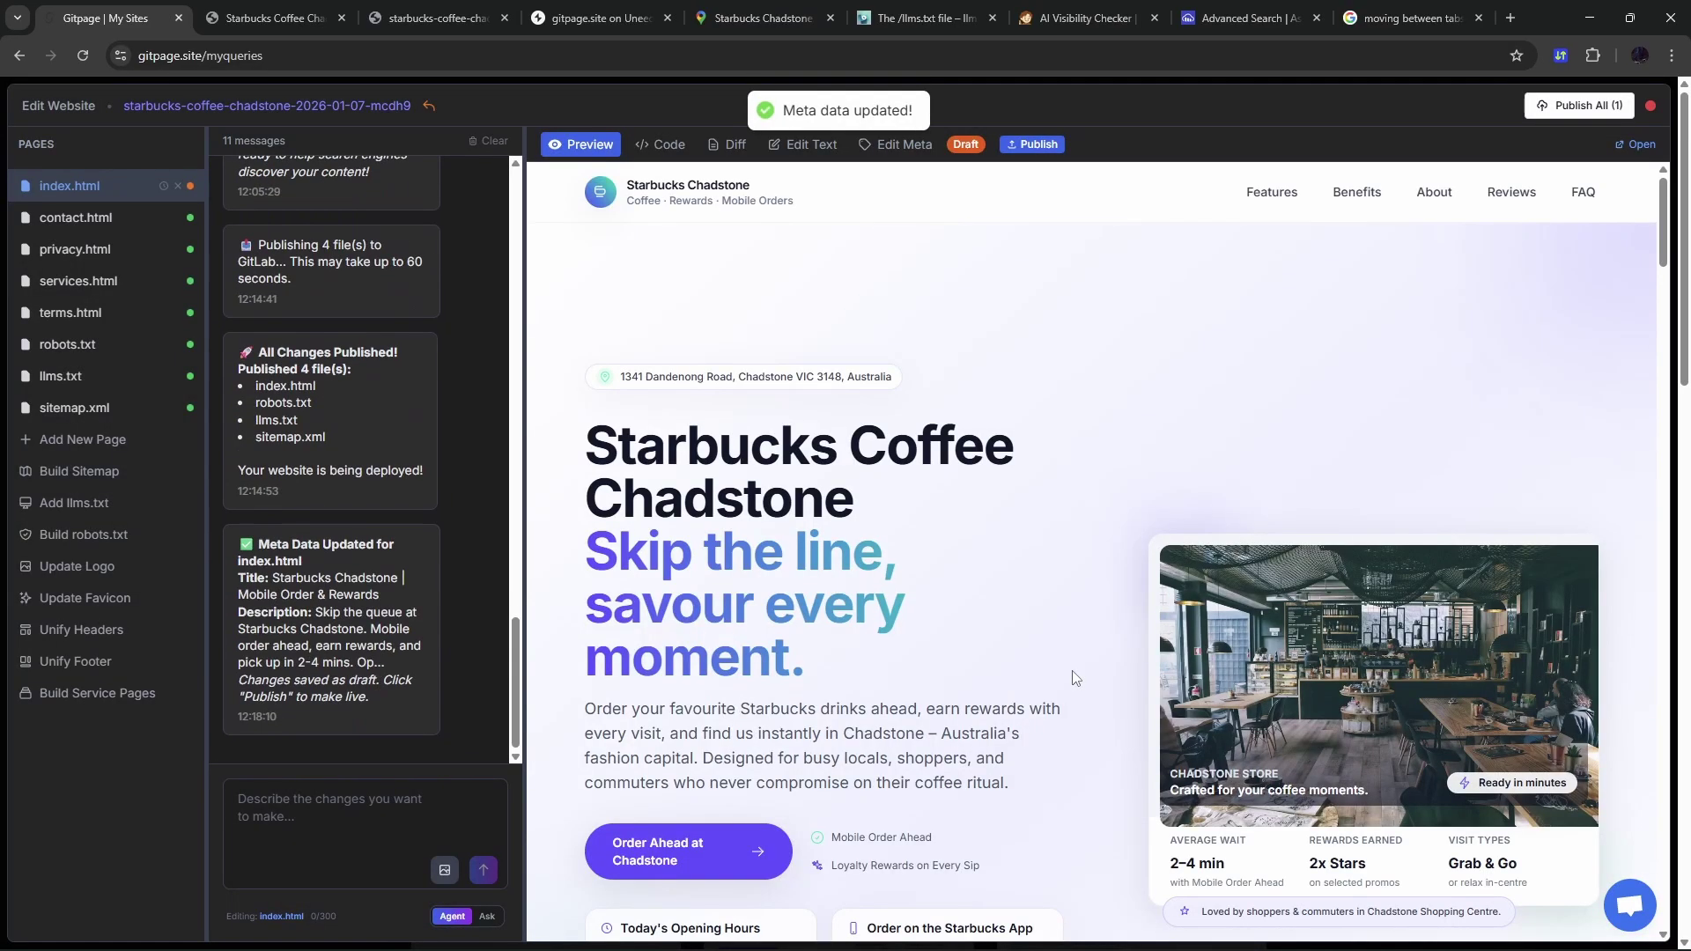